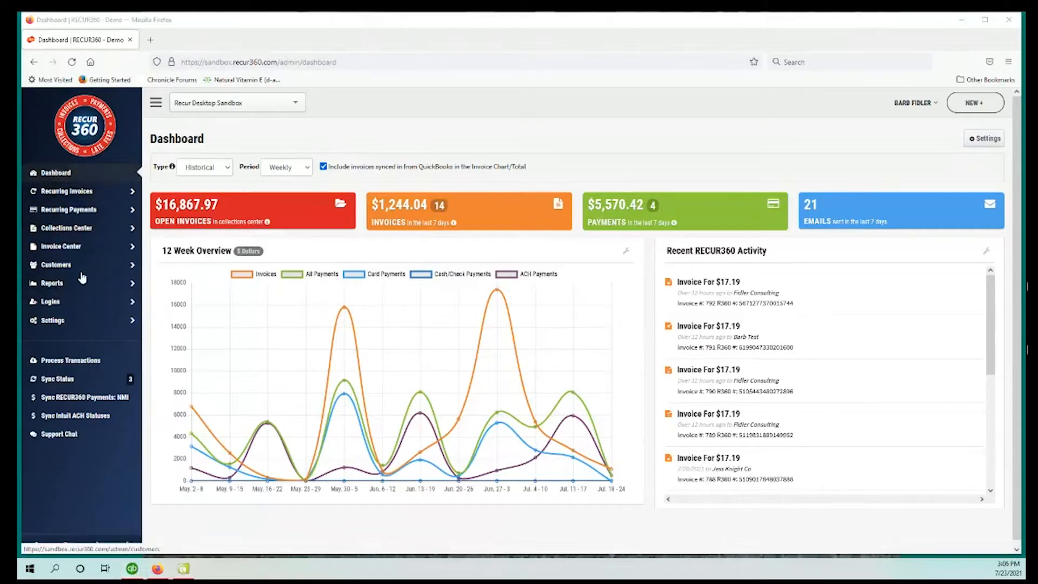
# Open the Avalara section of the integration settings.
pyautogui.click(62, 321)
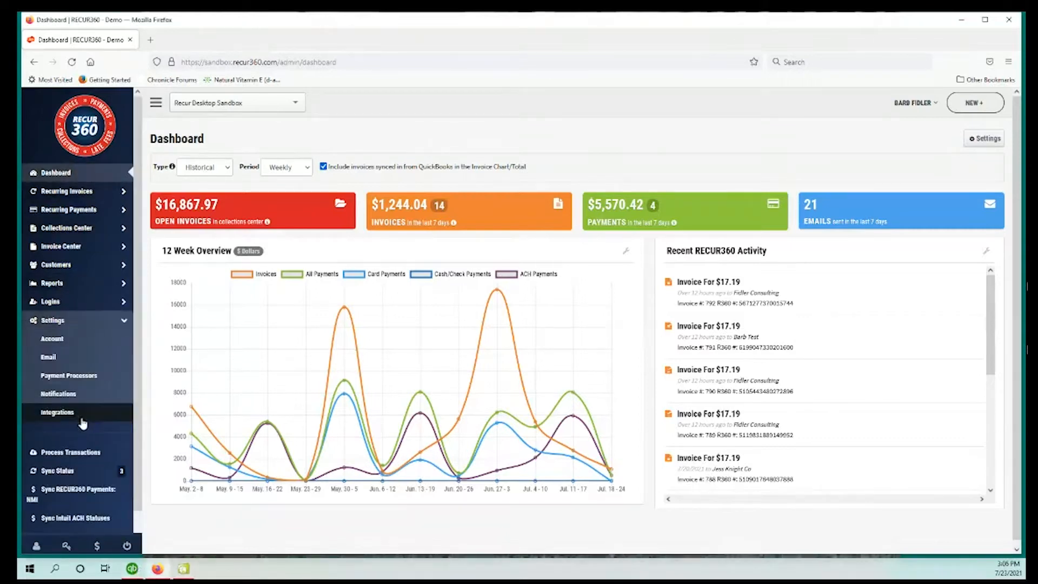
pyautogui.click(78, 418)
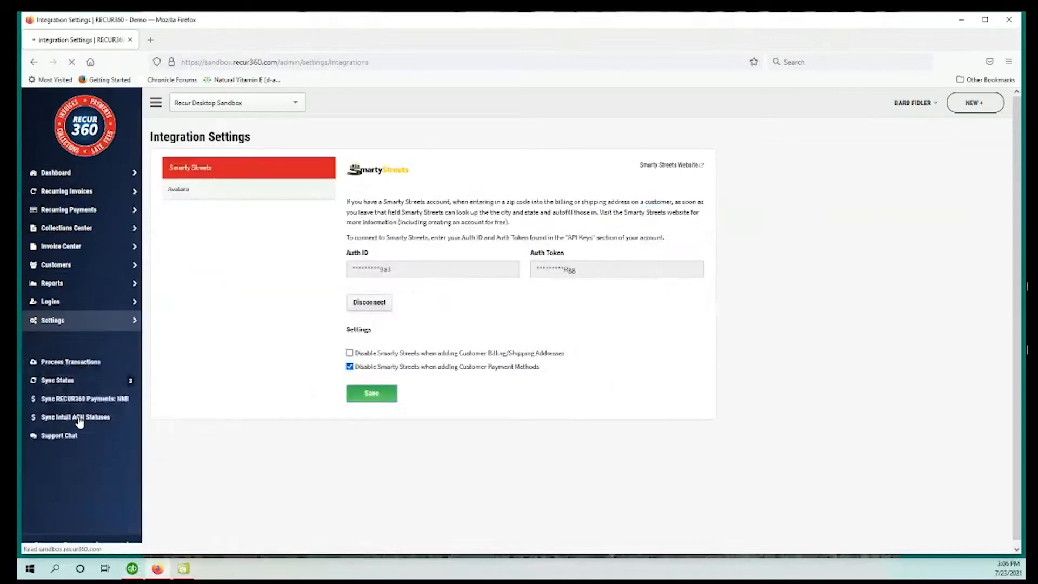
pyautogui.click(185, 192)
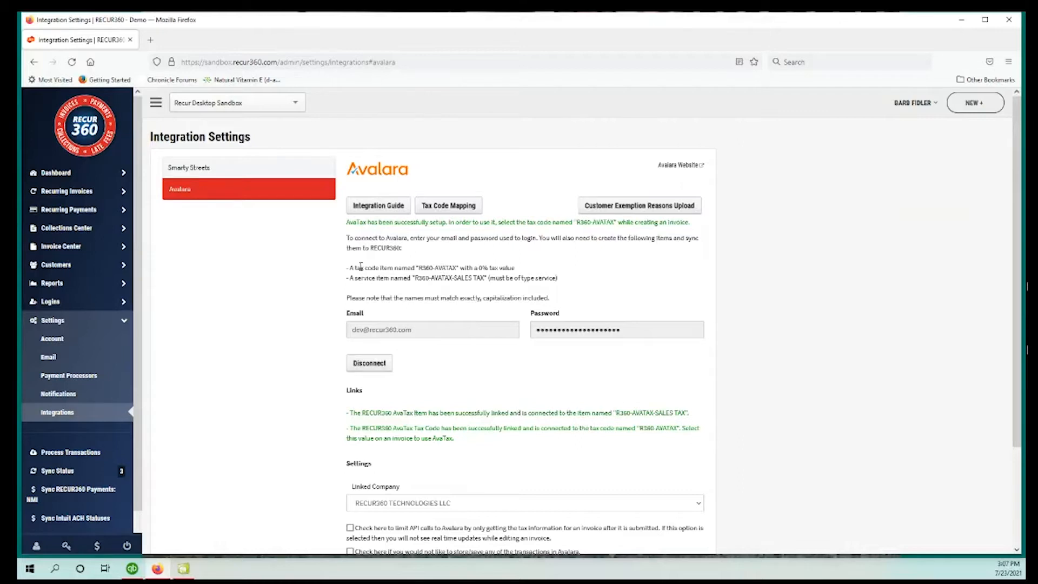
# Review the Avalara settings: required tax code and service item names, API call limit, transaction storage and AvaTax API disable options.
pyautogui.moveTo(355, 267); pyautogui.dragTo(466, 268)
pyautogui.scroll(-1, 483, 360)
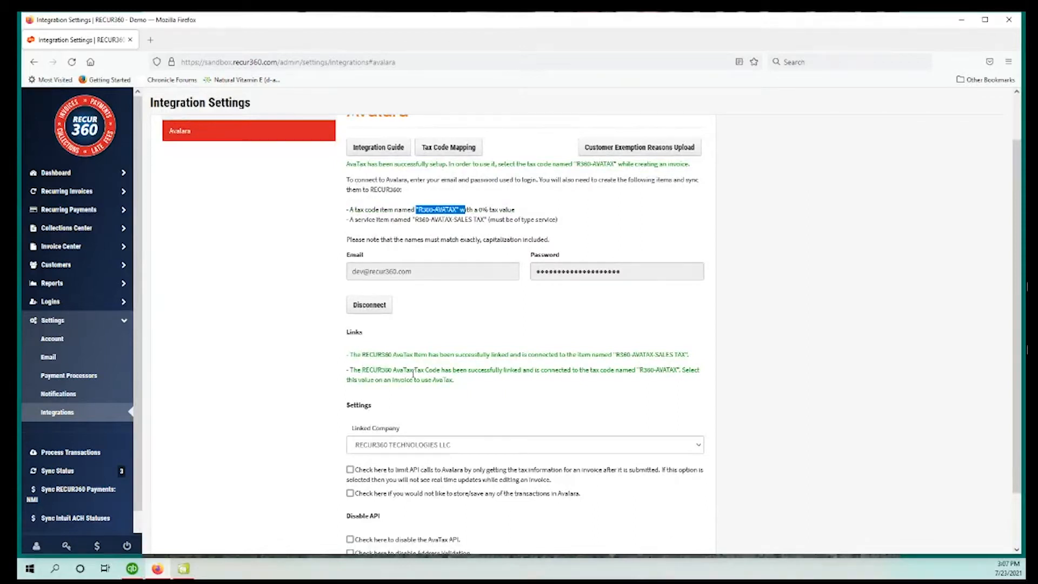
pyautogui.scroll(-1, 415, 381)
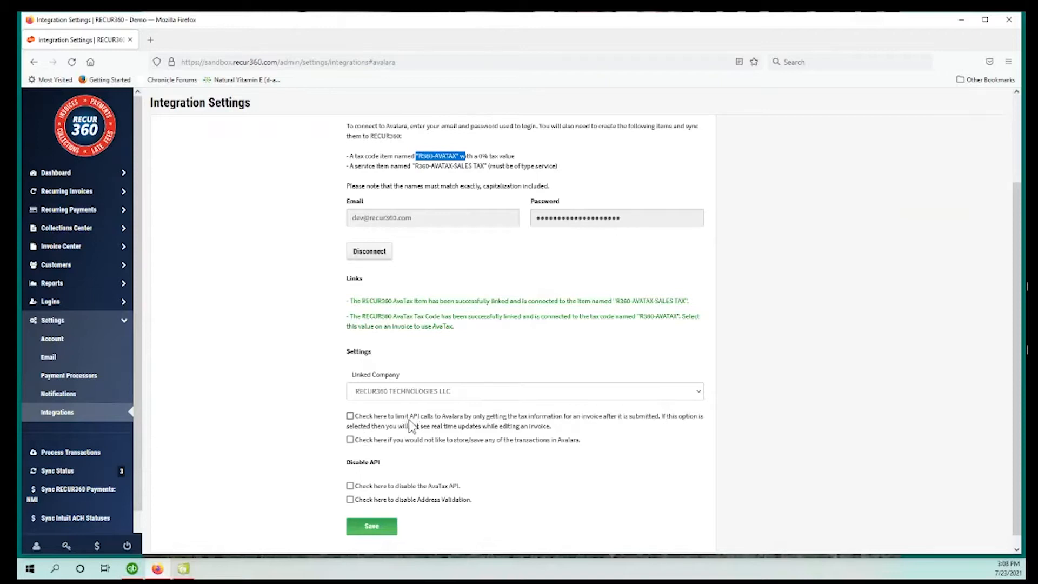
pyautogui.moveTo(408, 417); pyautogui.dragTo(437, 425)
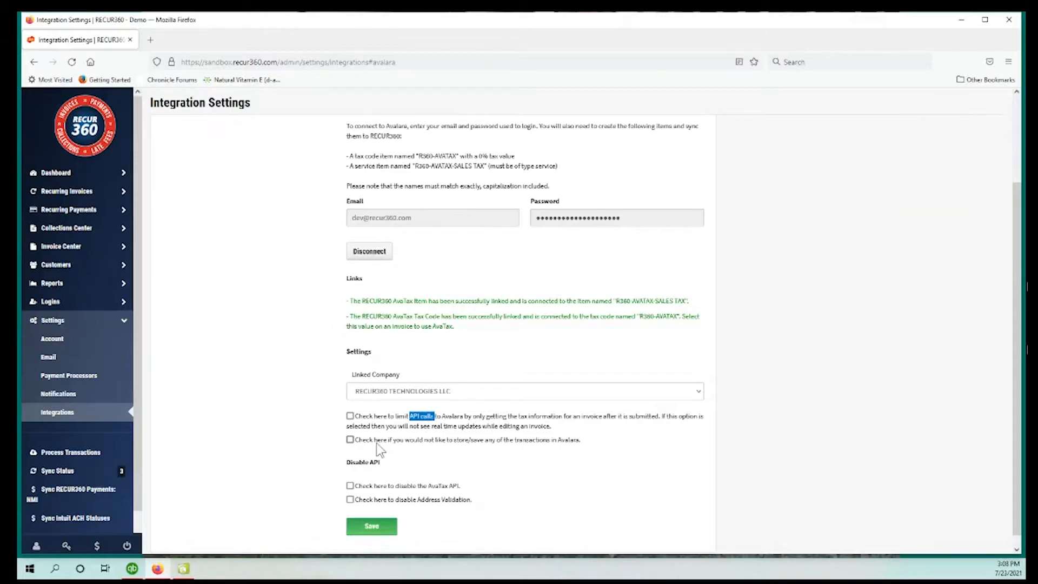
pyautogui.moveTo(423, 441); pyautogui.dragTo(447, 442)
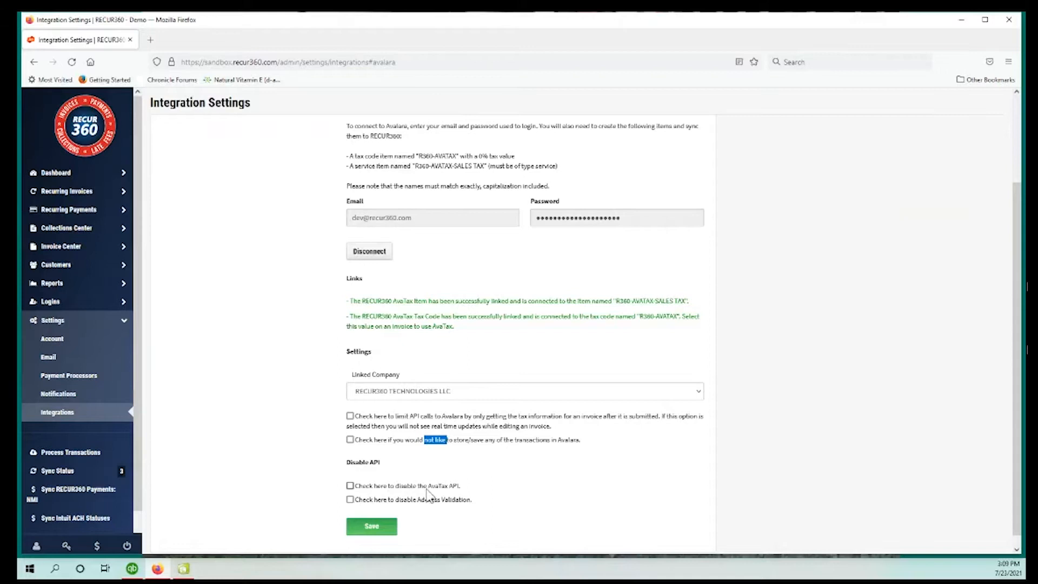
pyautogui.moveTo(430, 486); pyautogui.dragTo(464, 489)
# Switch to QuickBooks and check the setup of the R360-AVATAX sales tax item in the item list.
pyautogui.click(132, 569)
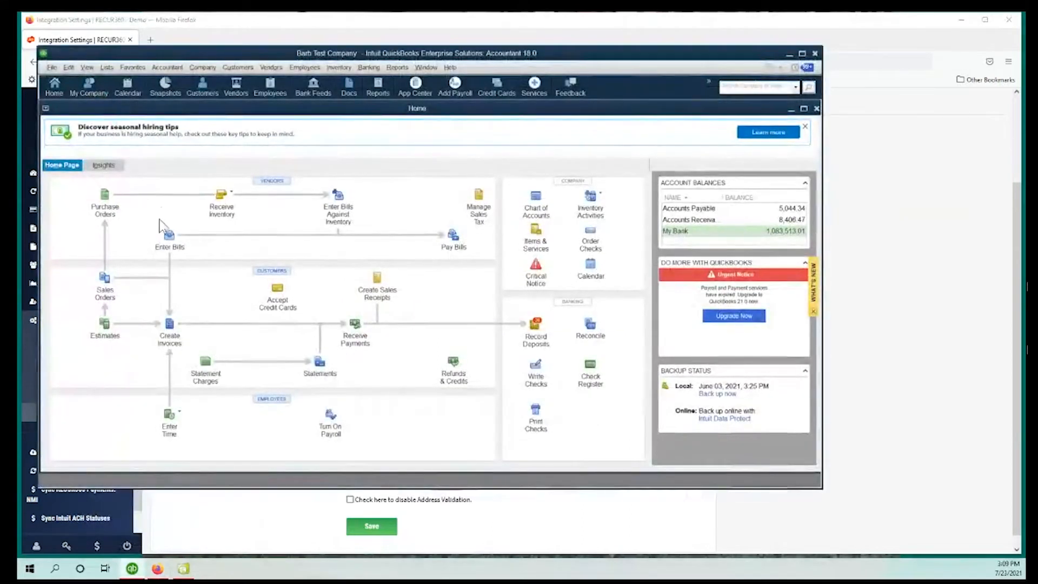
pyautogui.click(108, 67)
pyautogui.click(108, 67)
pyautogui.click(108, 68)
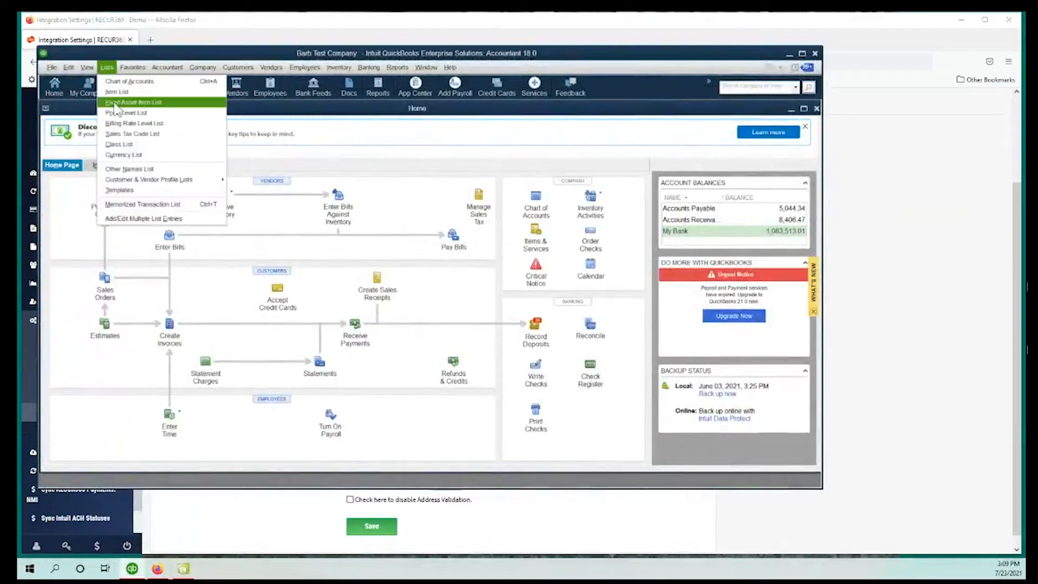
pyautogui.click(112, 92)
pyautogui.scroll(-2, 302, 396)
pyautogui.scroll(-5, 300, 393)
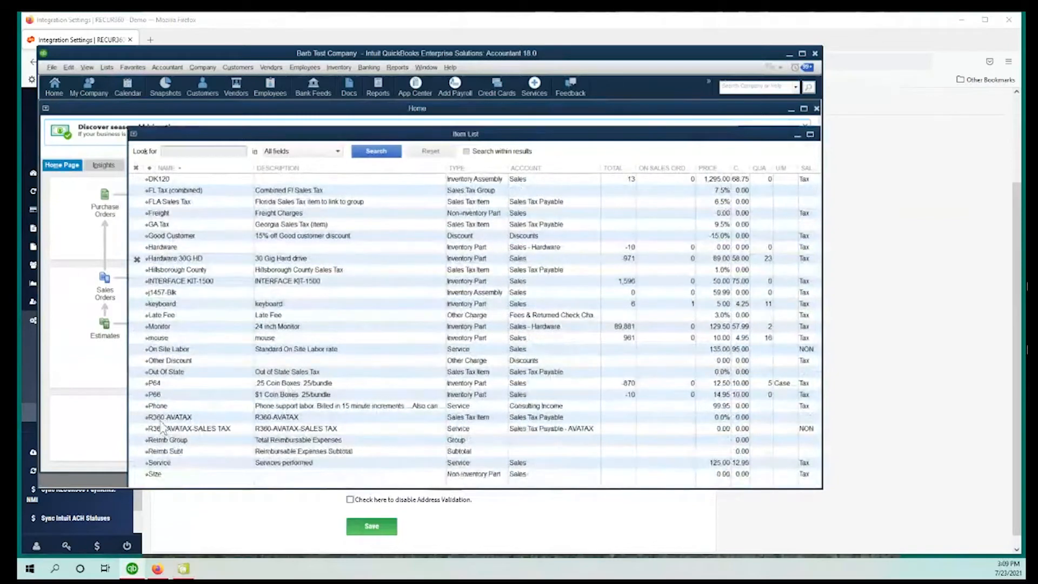
pyautogui.doubleClick(275, 419)
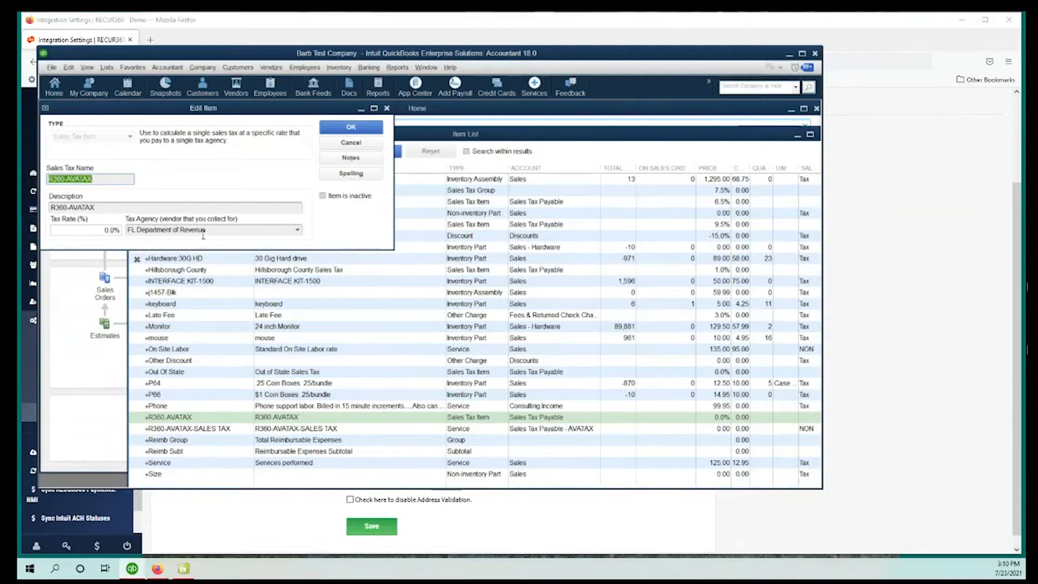
pyautogui.click(365, 126)
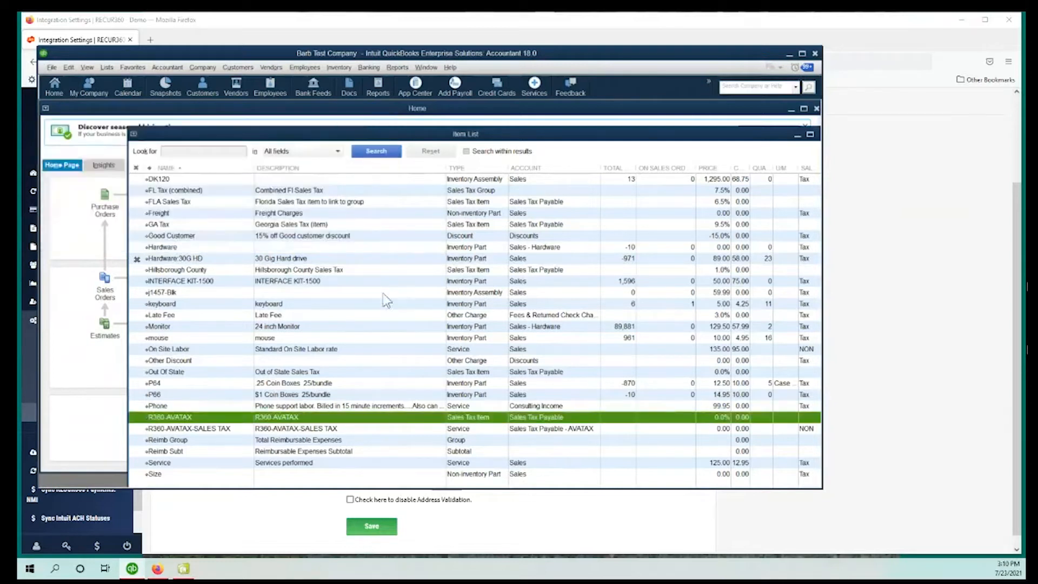
# Inspect the R360-AVATAX-SALES TAX service item and the accounts available for it.
pyautogui.doubleClick(368, 428)
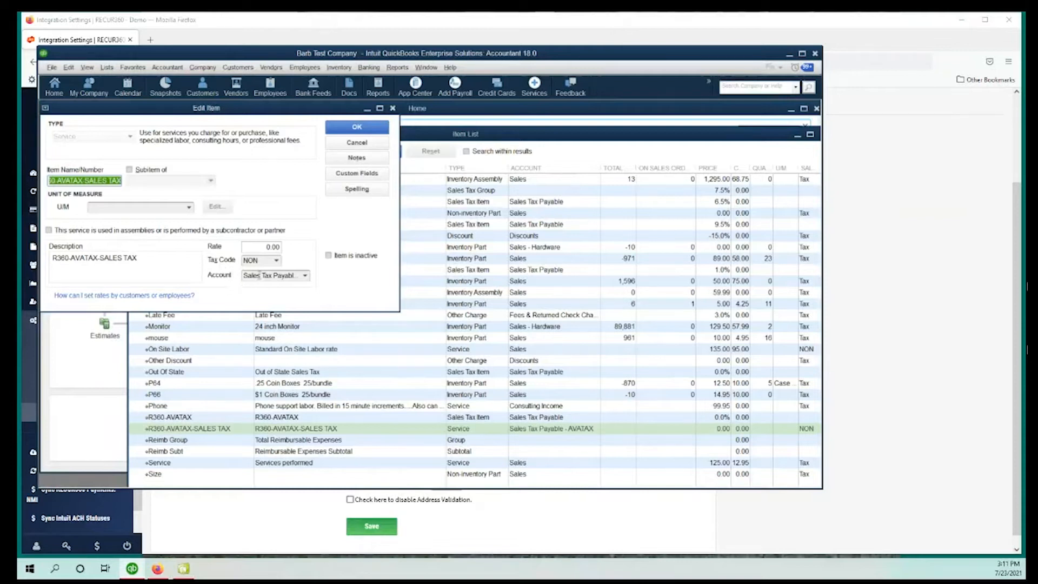
pyautogui.click(257, 276)
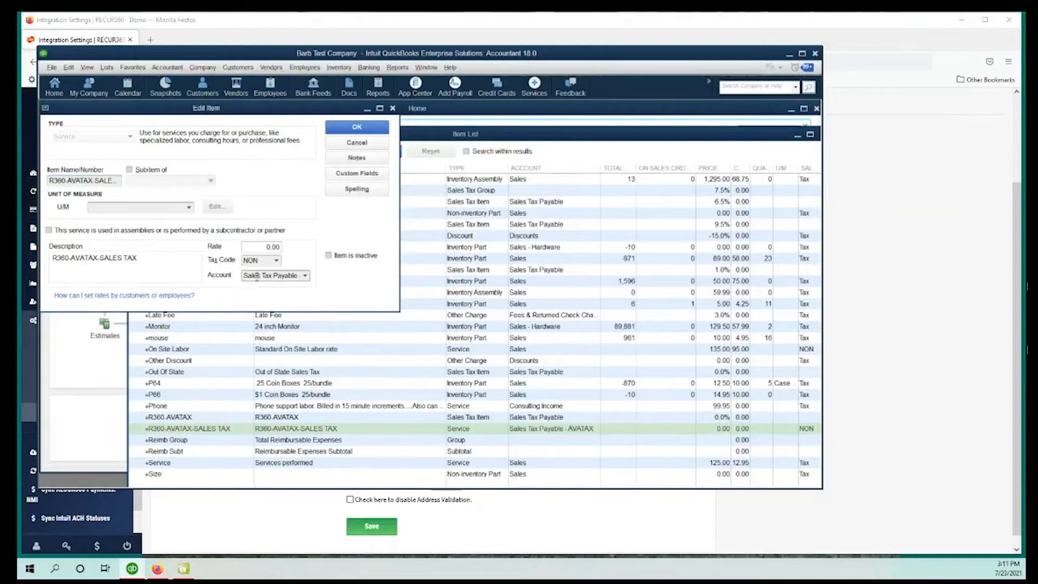
pyautogui.click(306, 274)
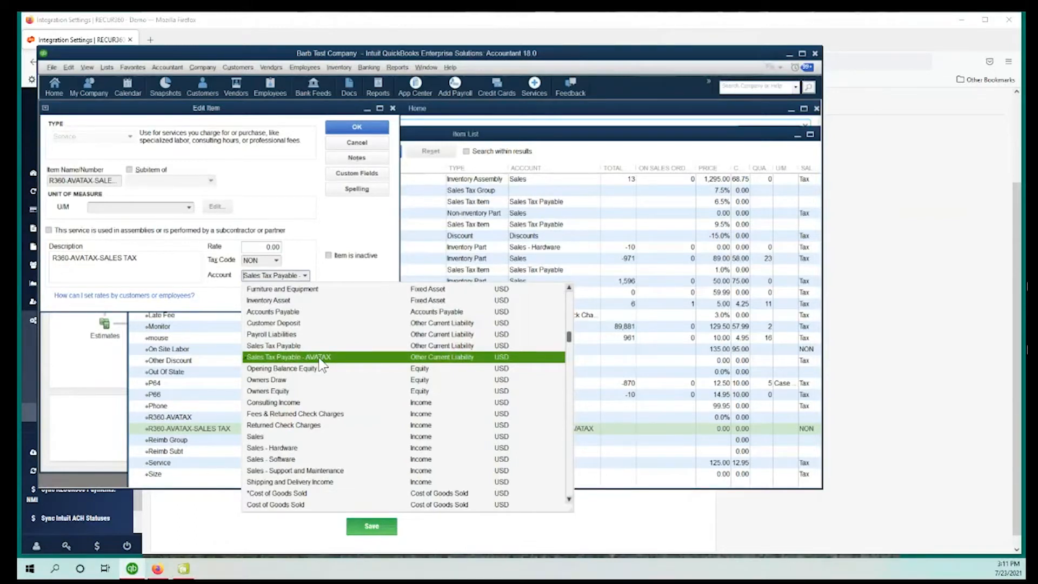
# Return to RECUR360 and save the Avalara integration settings.
pyautogui.click(372, 527)
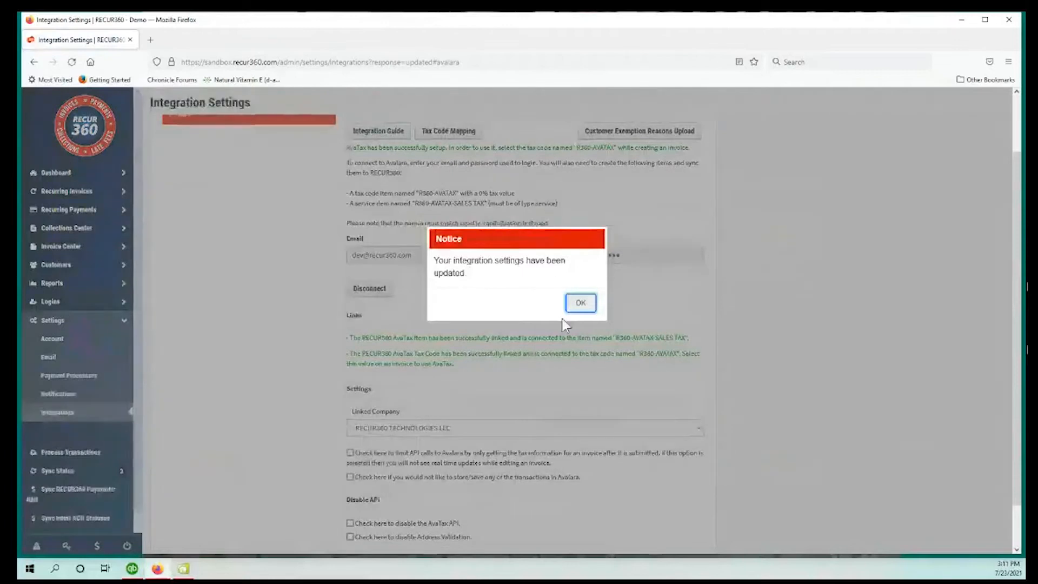
pyautogui.click(580, 302)
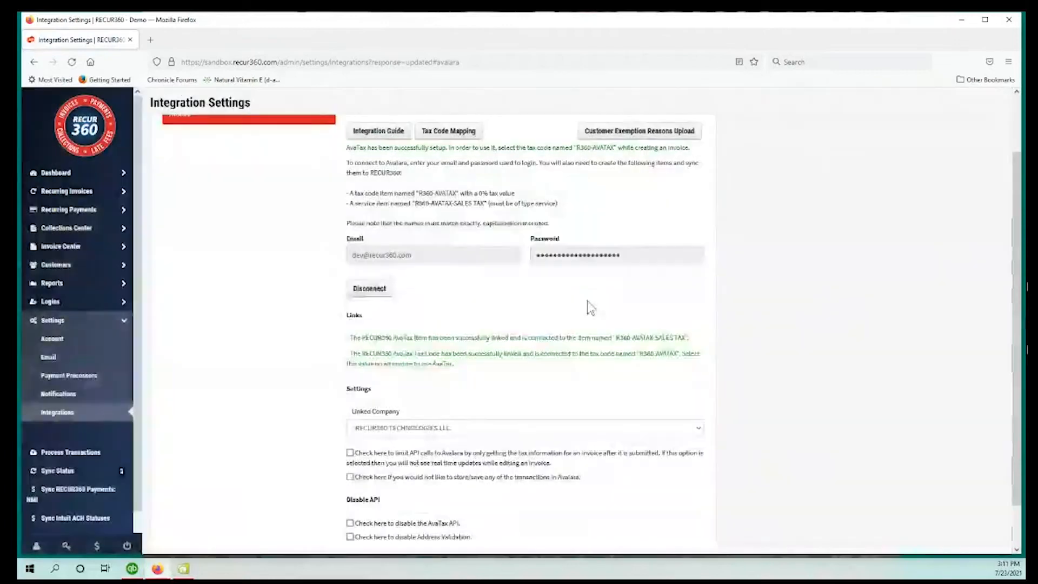
# Open the Fidler Consulting customer record for editing.
pyautogui.click(54, 266)
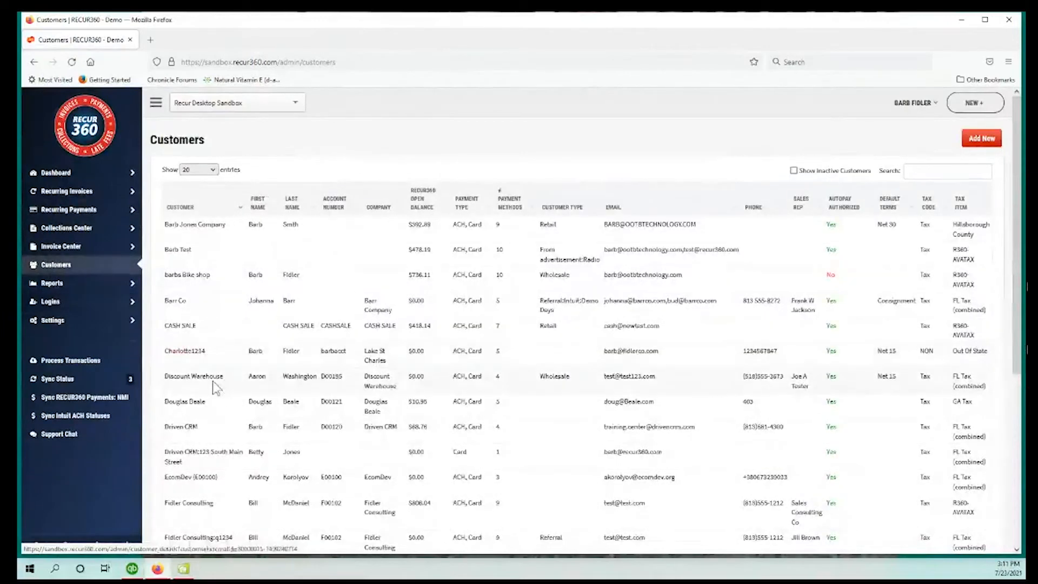
pyautogui.click(187, 505)
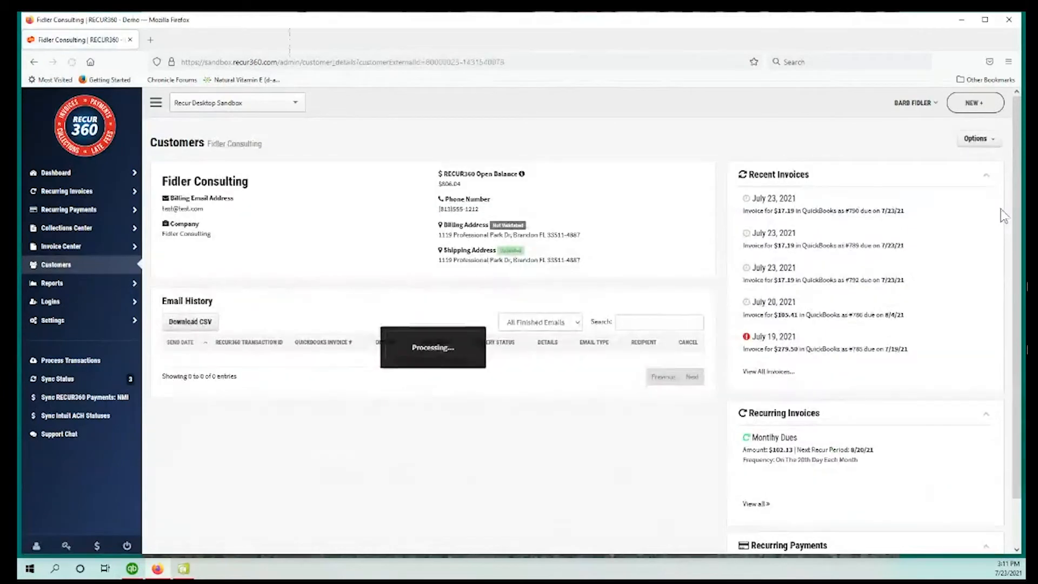
pyautogui.click(975, 139)
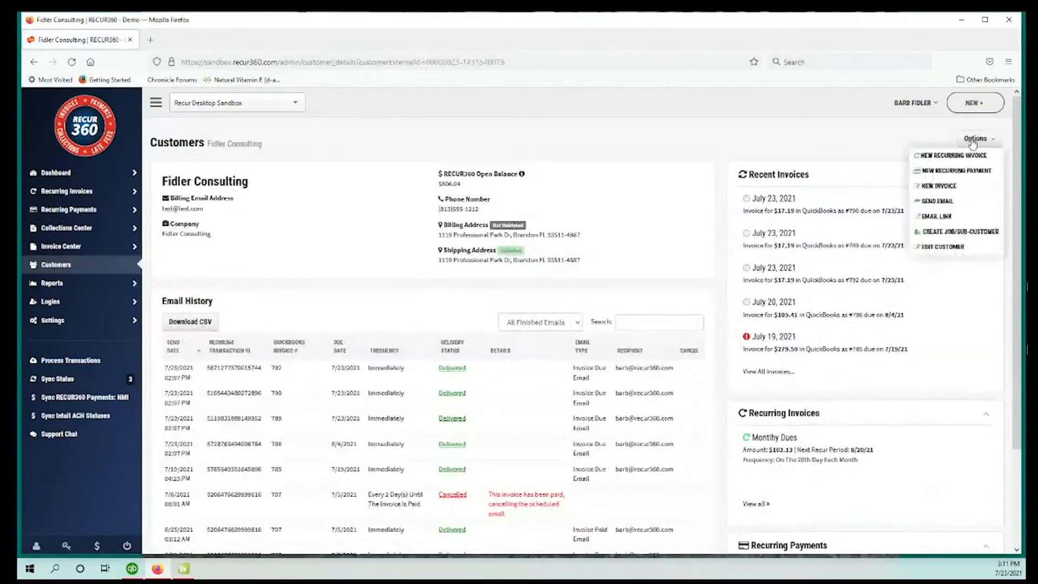
pyautogui.click(949, 253)
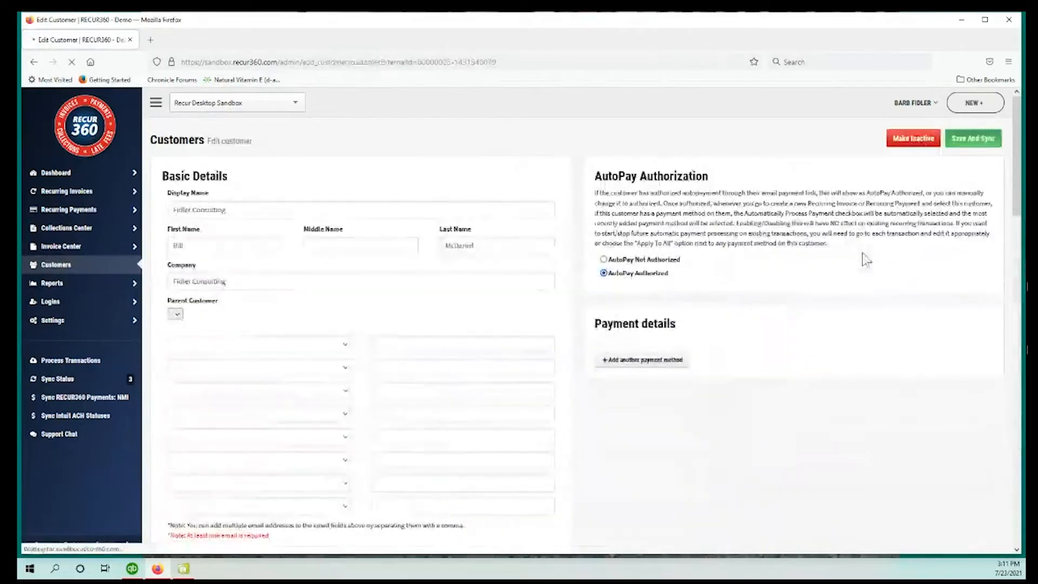
# Select R360-AVATAX as the tax item in the customer's tax settings.
pyautogui.scroll(-15, 329, 313)
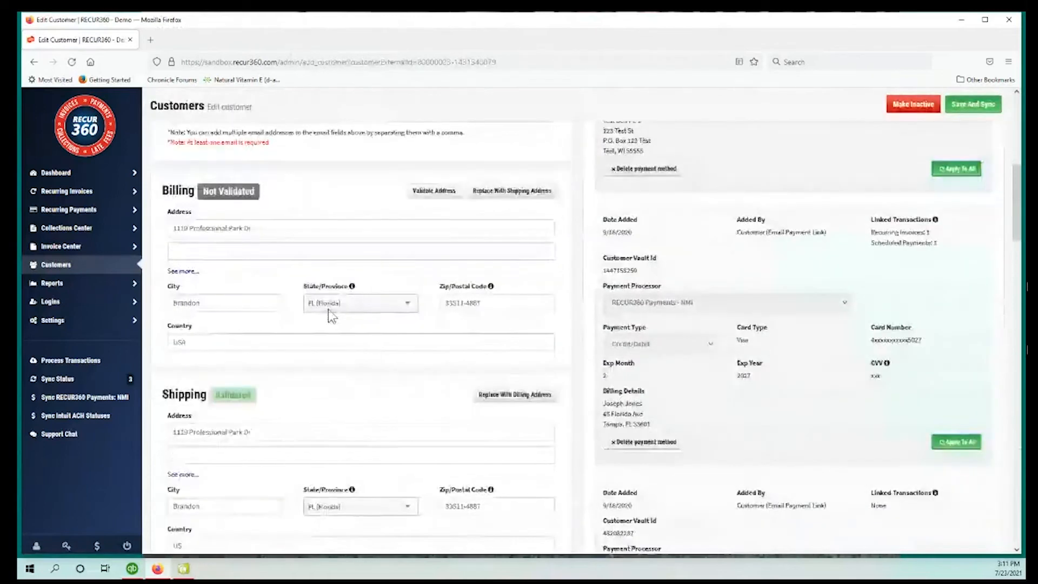
pyautogui.scroll(-5, 329, 309)
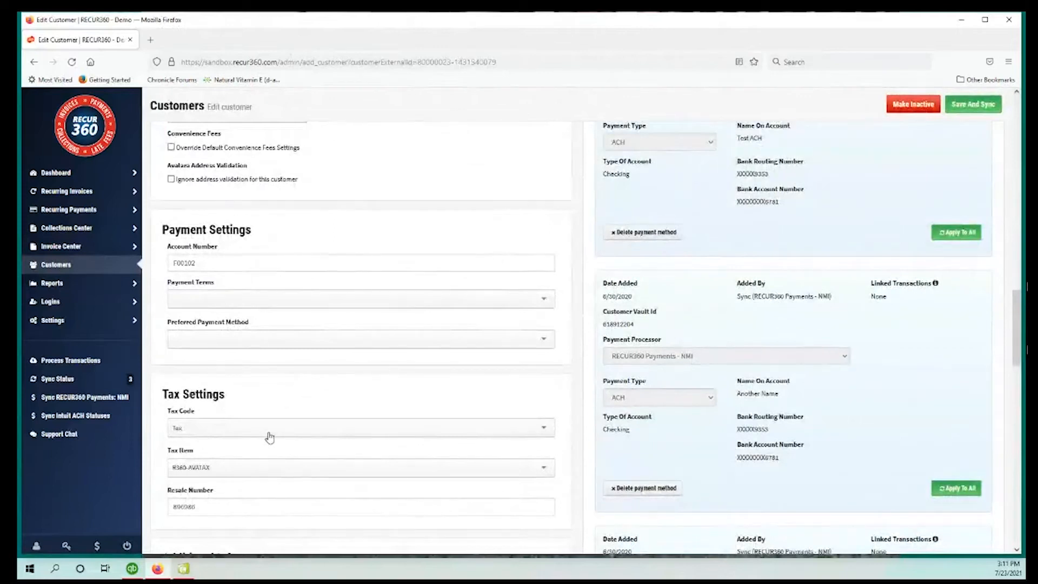
pyautogui.scroll(-1, 269, 436)
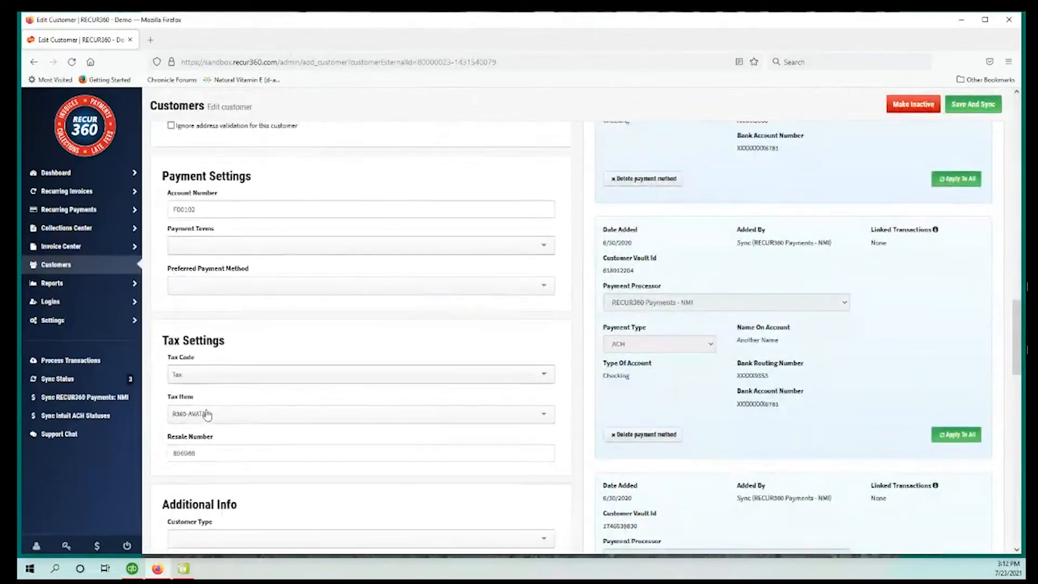
pyautogui.click(250, 420)
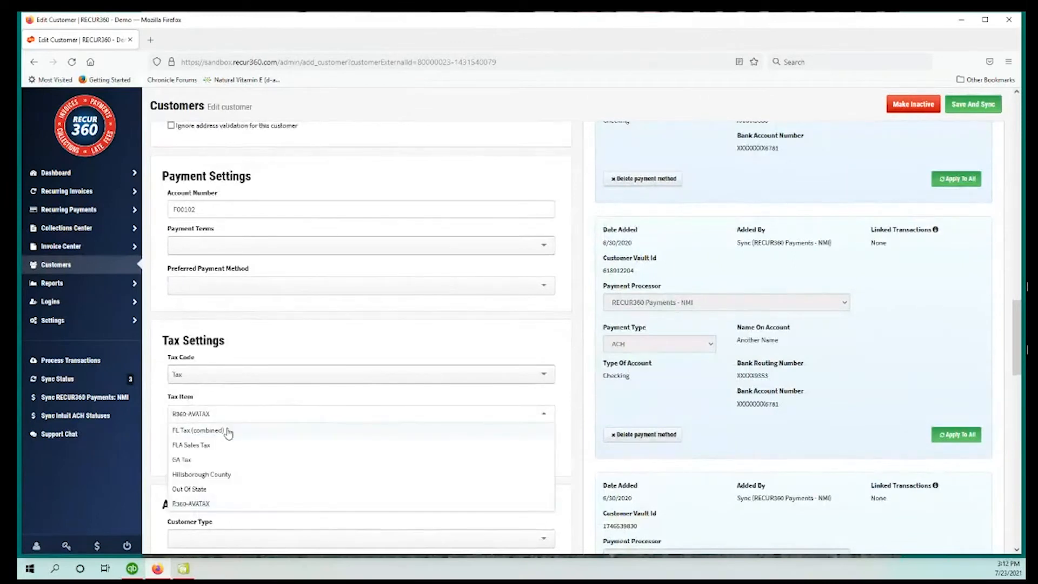
pyautogui.click(223, 503)
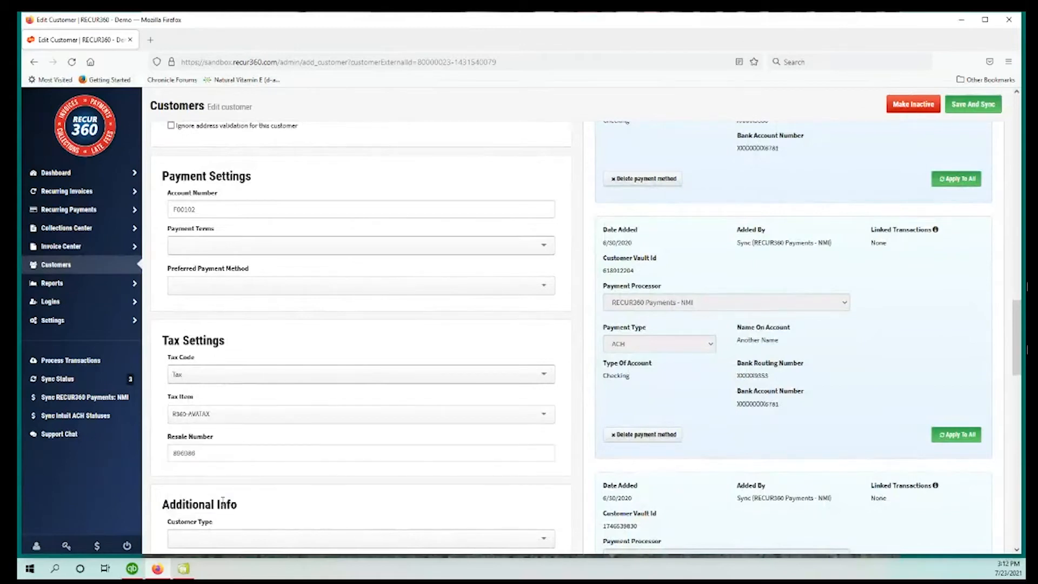
# Try the NON tax code to bring up the Avalara exemption reason, and set the code back to Tax.
pyautogui.click(199, 380)
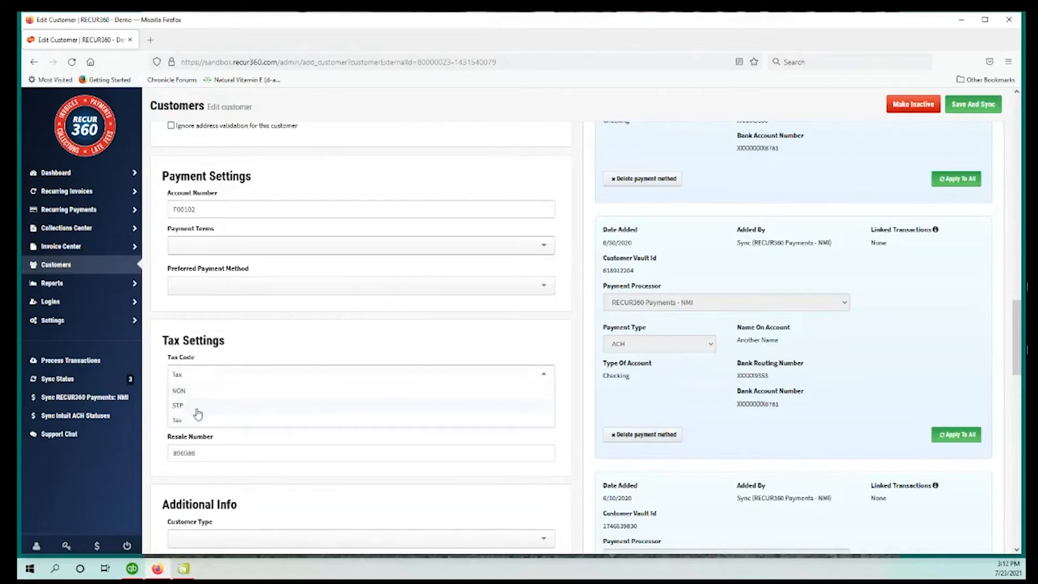
pyautogui.click(188, 397)
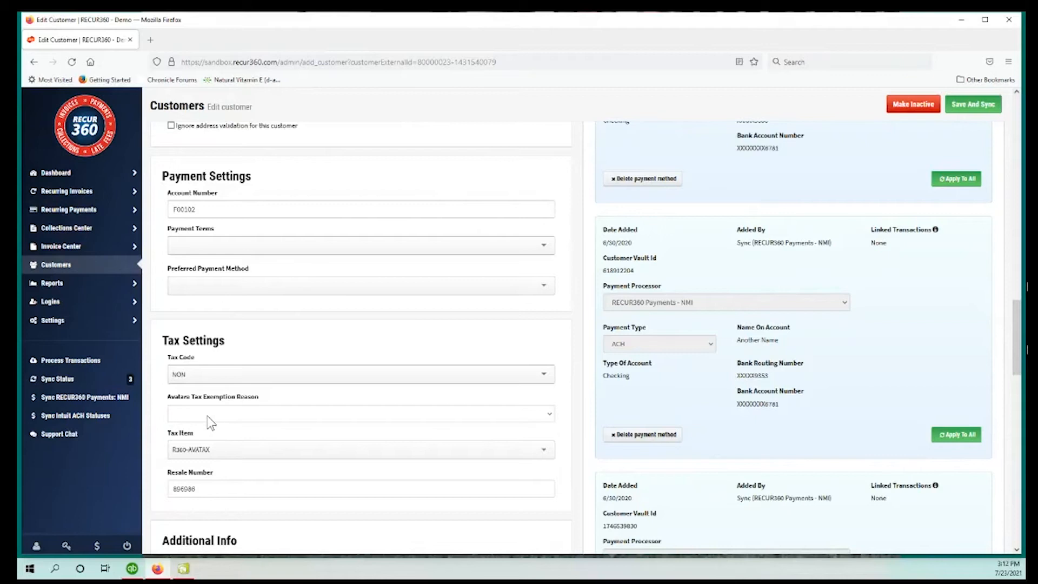
pyautogui.click(206, 374)
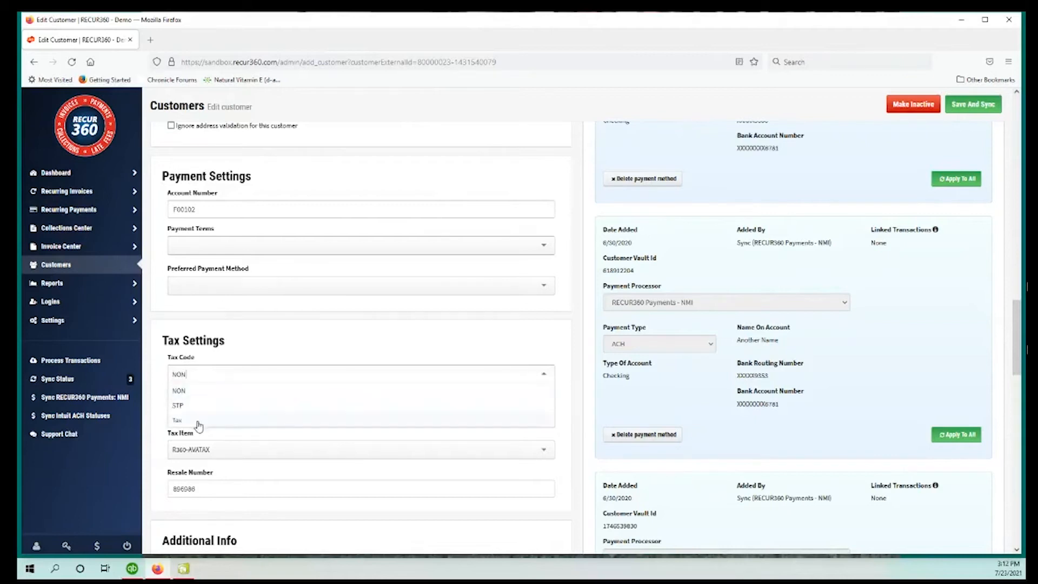
pyautogui.click(177, 420)
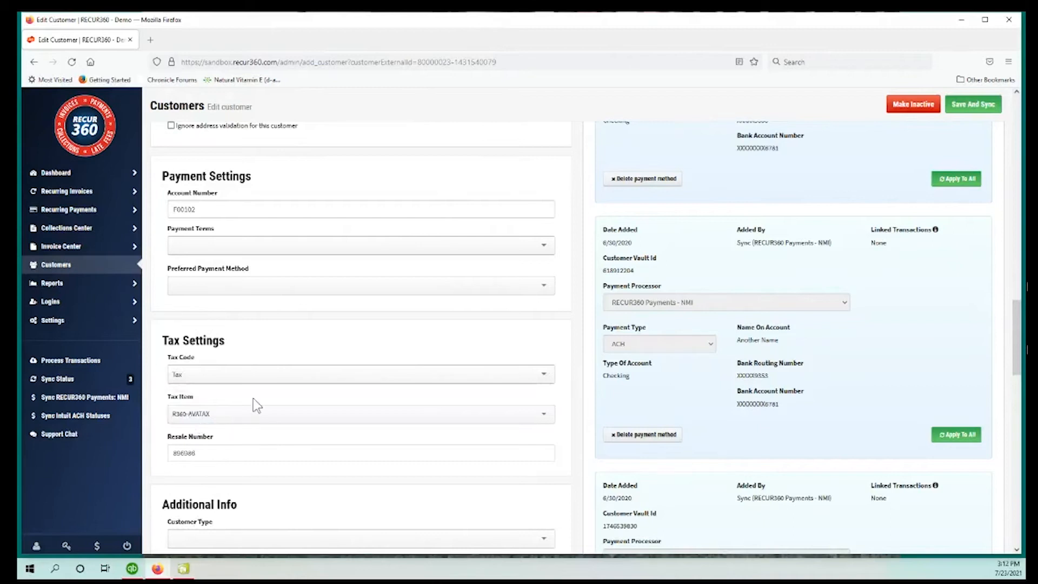
# Validate the customer's billing address, and save and sync the customer record.
pyautogui.scroll(10, 252, 398)
pyautogui.scroll(8, 262, 401)
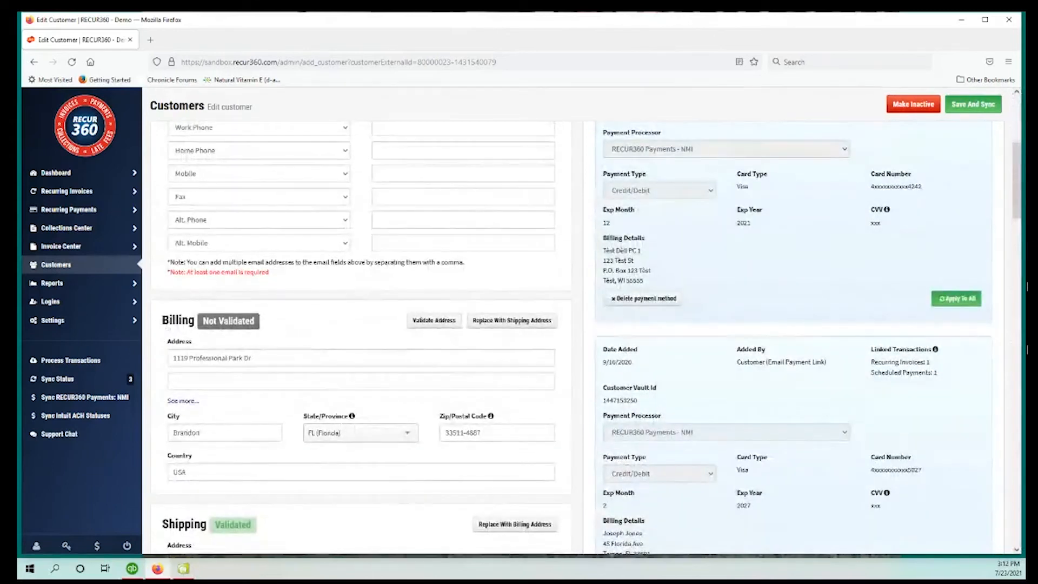
pyautogui.scroll(-1, 196, 522)
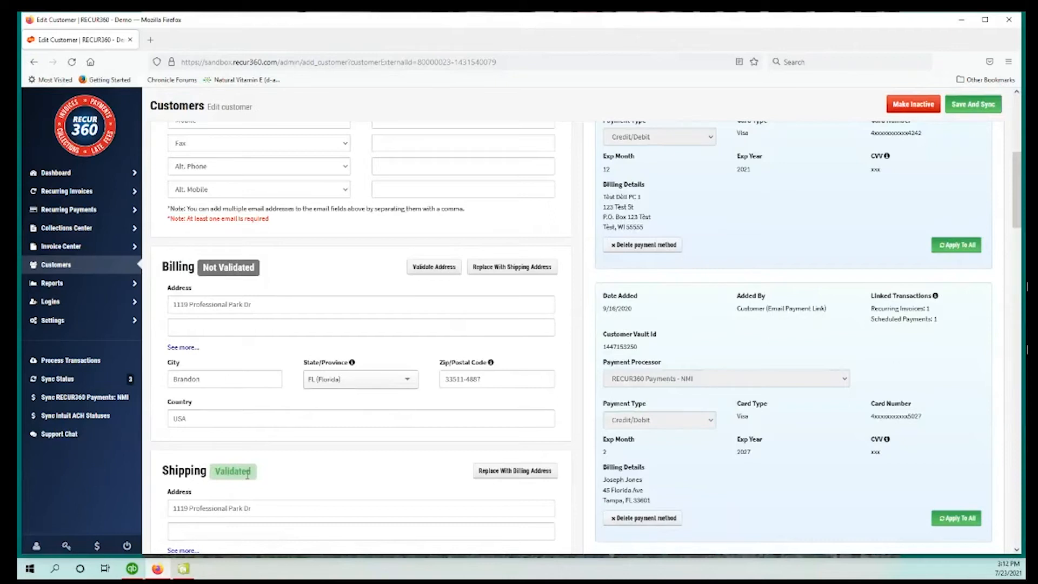
pyautogui.click(426, 269)
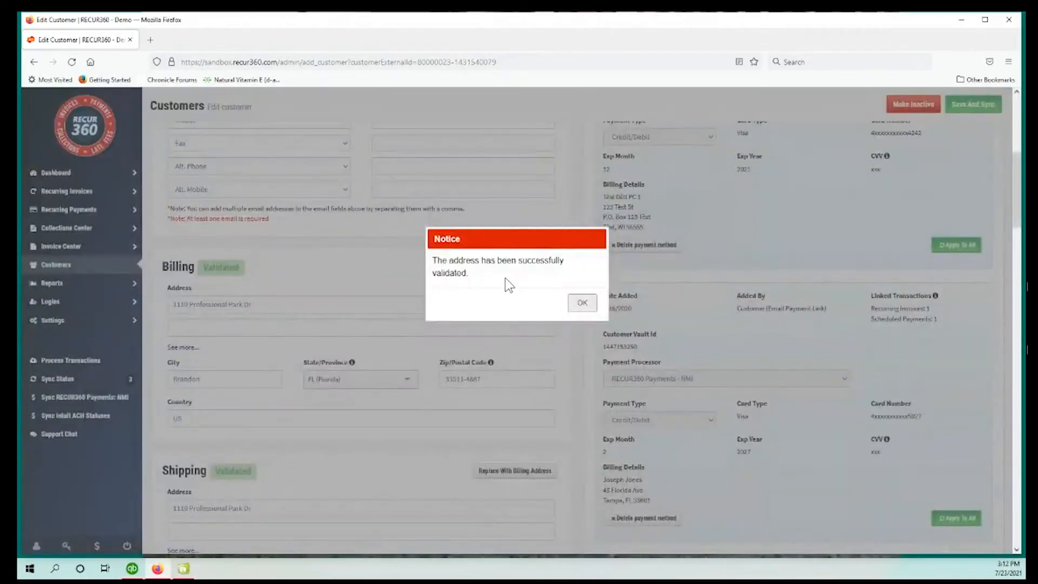
pyautogui.click(582, 303)
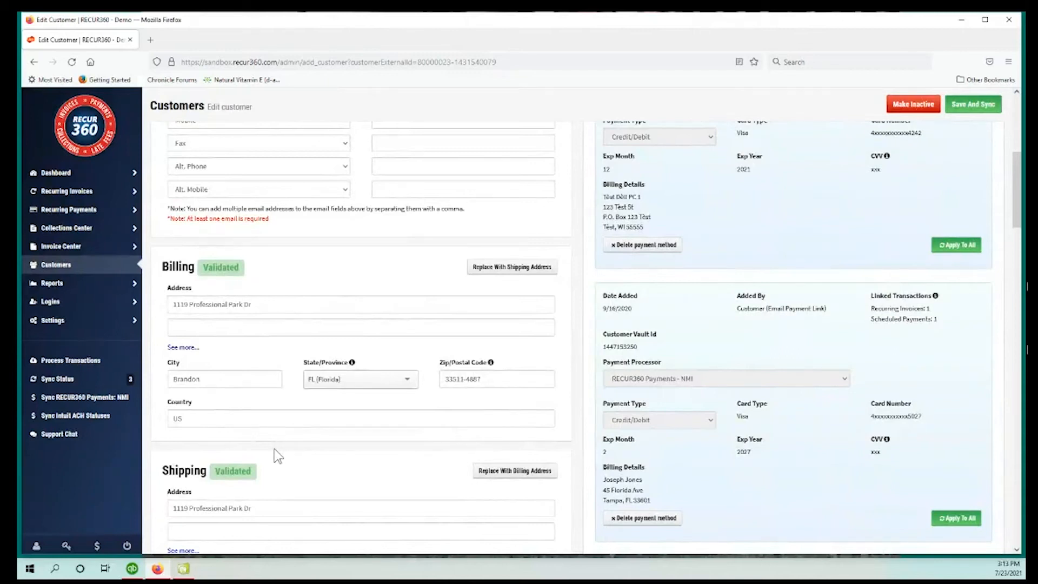
pyautogui.click(963, 110)
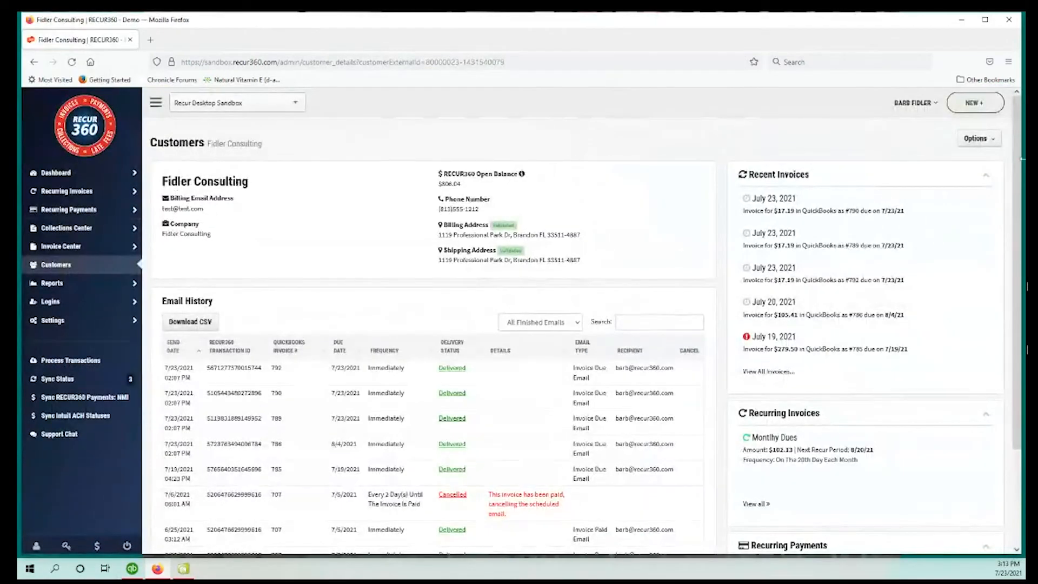
# Start a new invoice for Fidler Consulting and add the Service item as its first line.
pyautogui.click(976, 143)
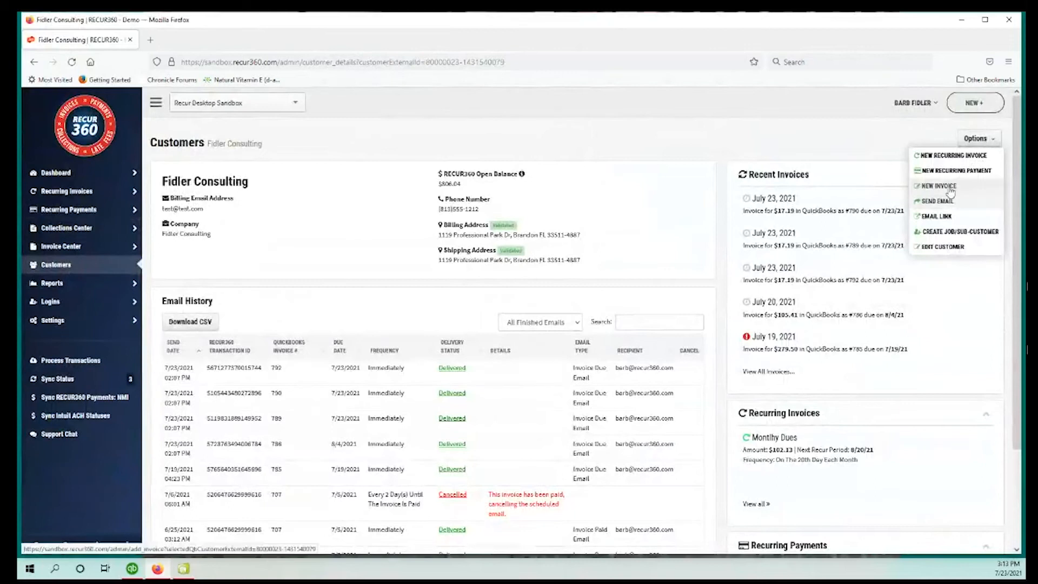
pyautogui.click(943, 185)
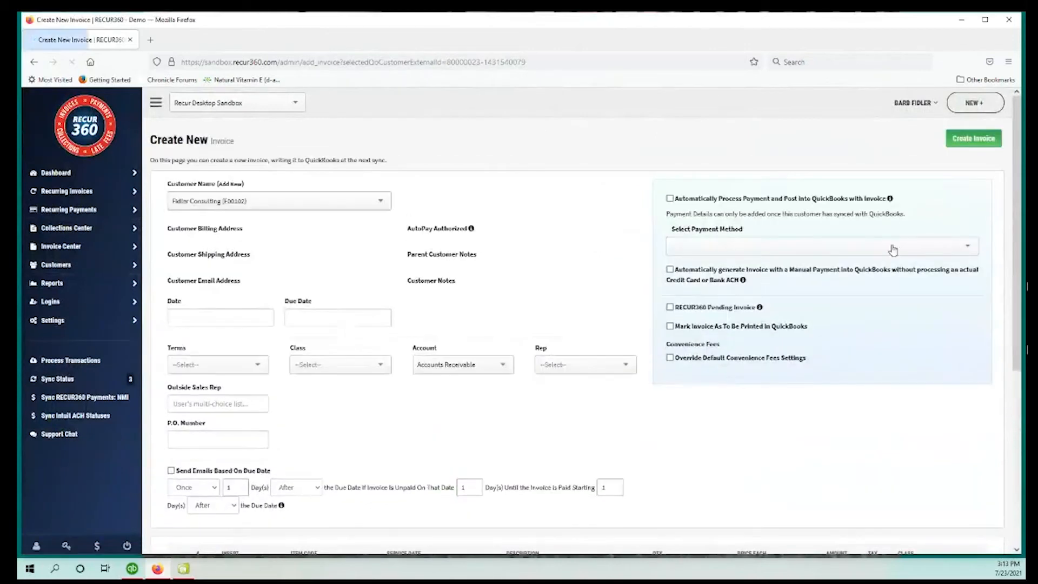
pyautogui.scroll(-3, 705, 294)
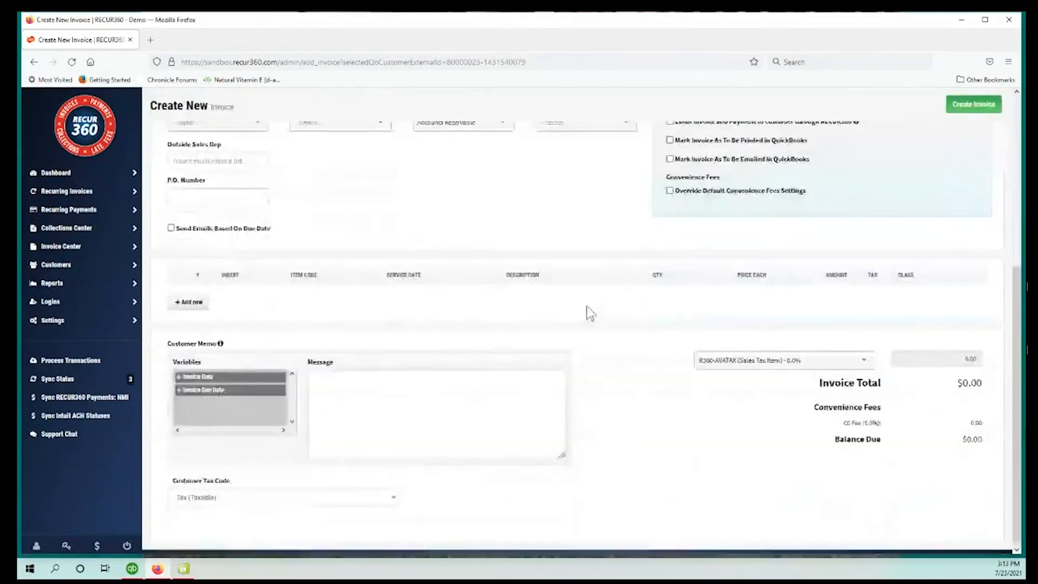
pyautogui.click(196, 306)
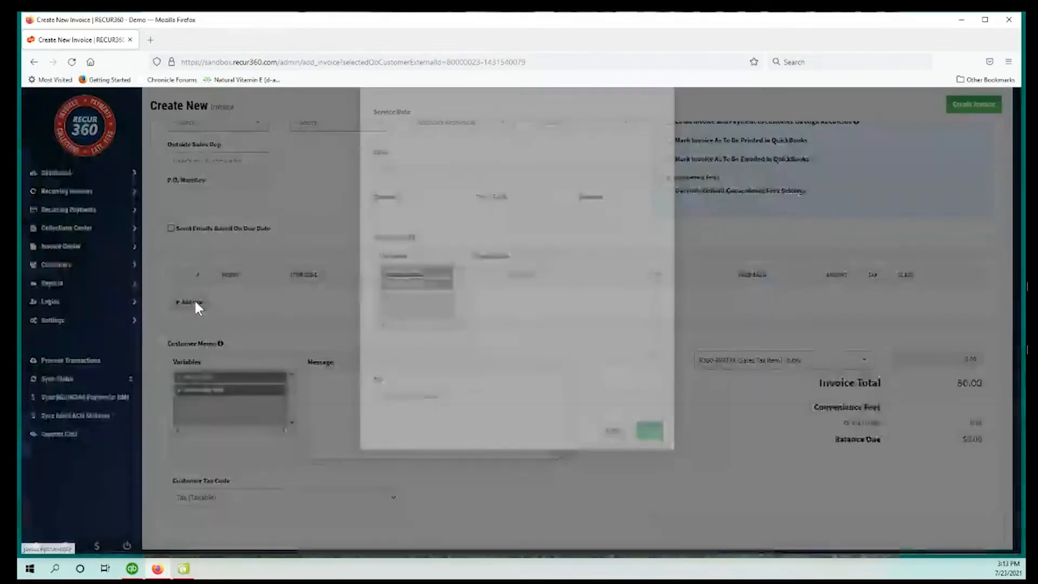
pyautogui.write('serv')
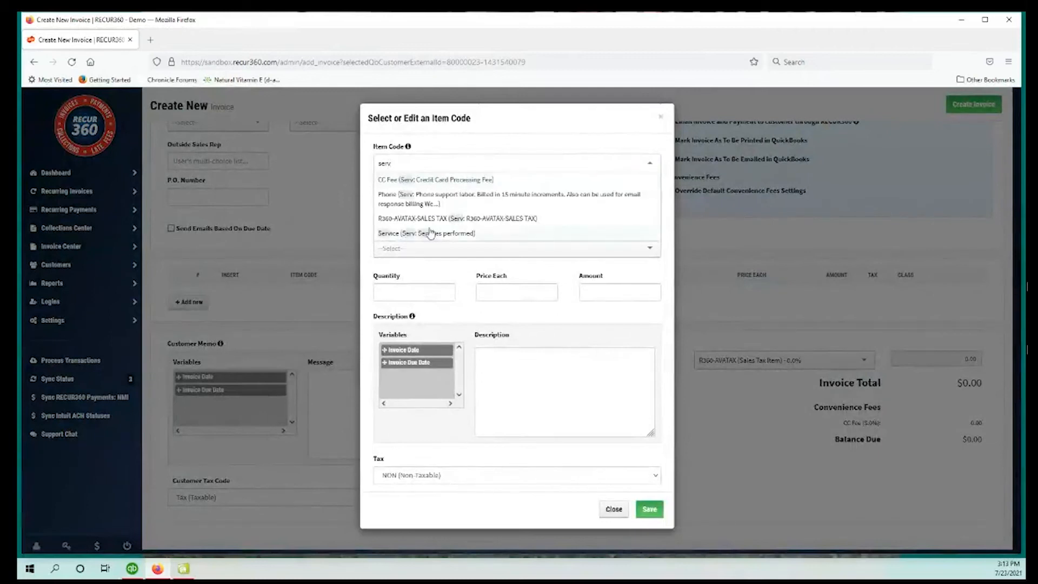
pyautogui.click(428, 233)
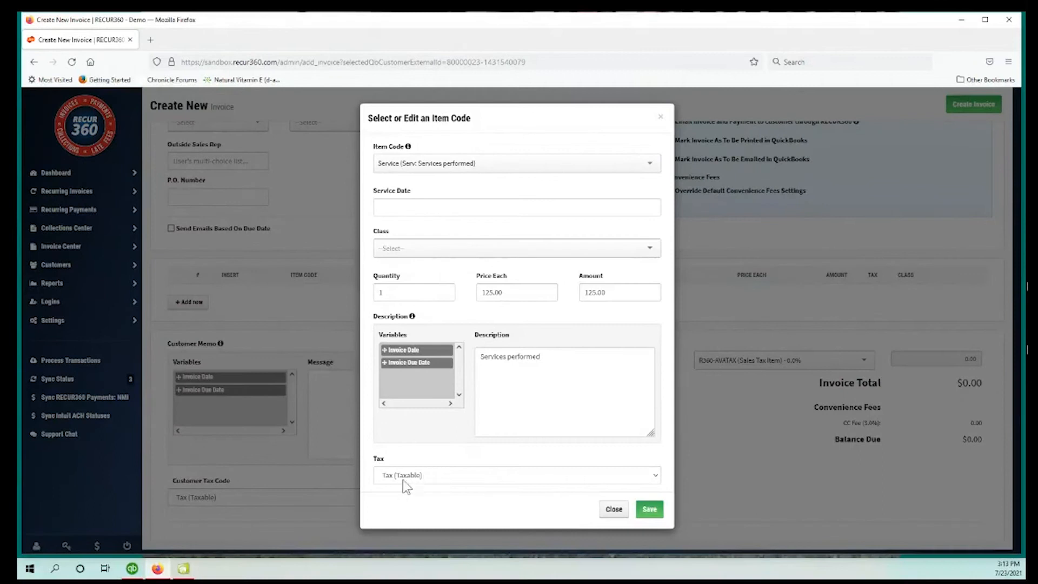
pyautogui.click(650, 511)
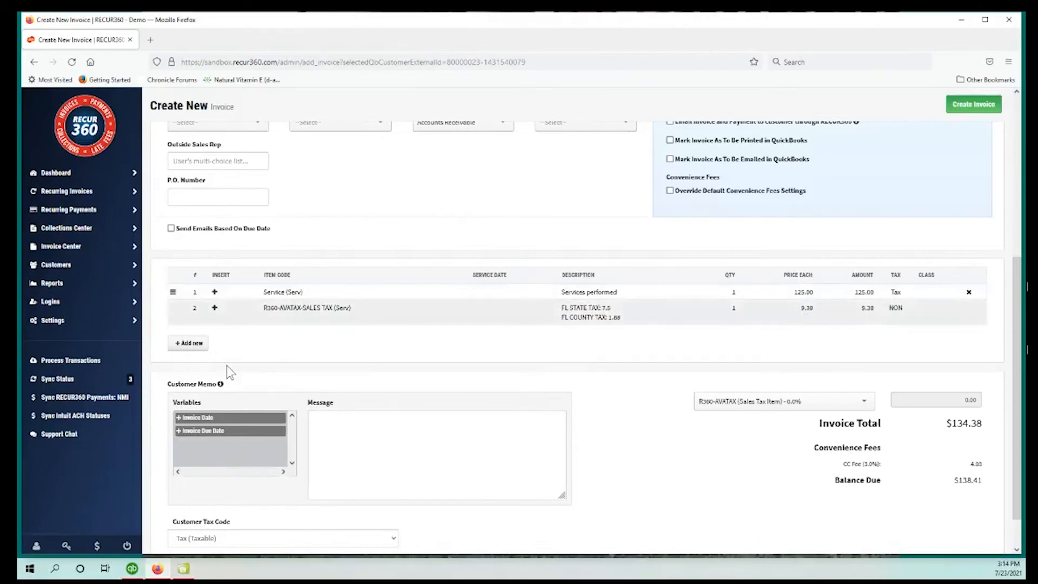
# Add the mouse inventory item to the invoice as another line.
pyautogui.click(188, 343)
pyautogui.write('mouse')
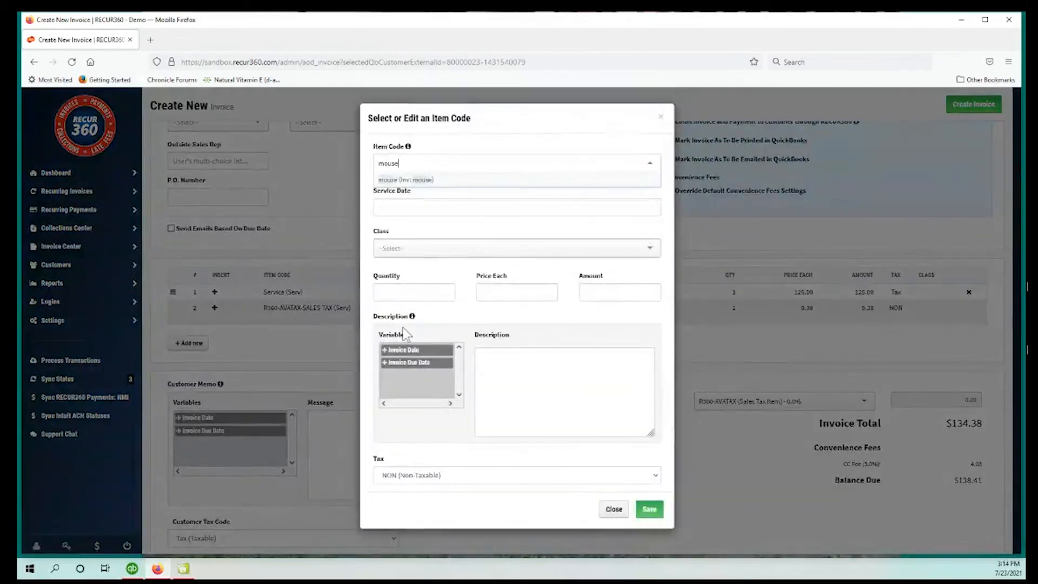
pyautogui.click(449, 182)
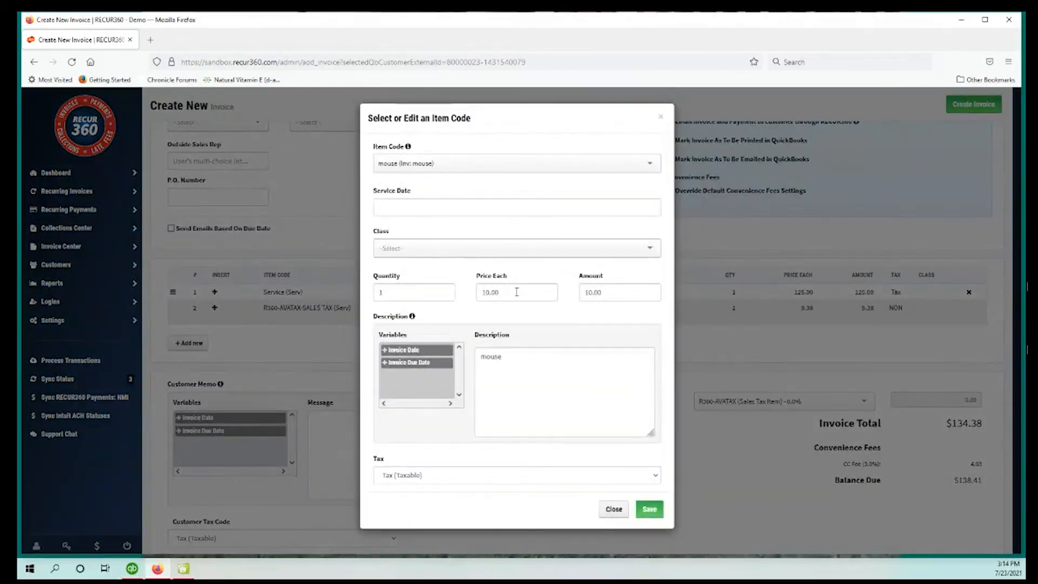
pyautogui.click(650, 509)
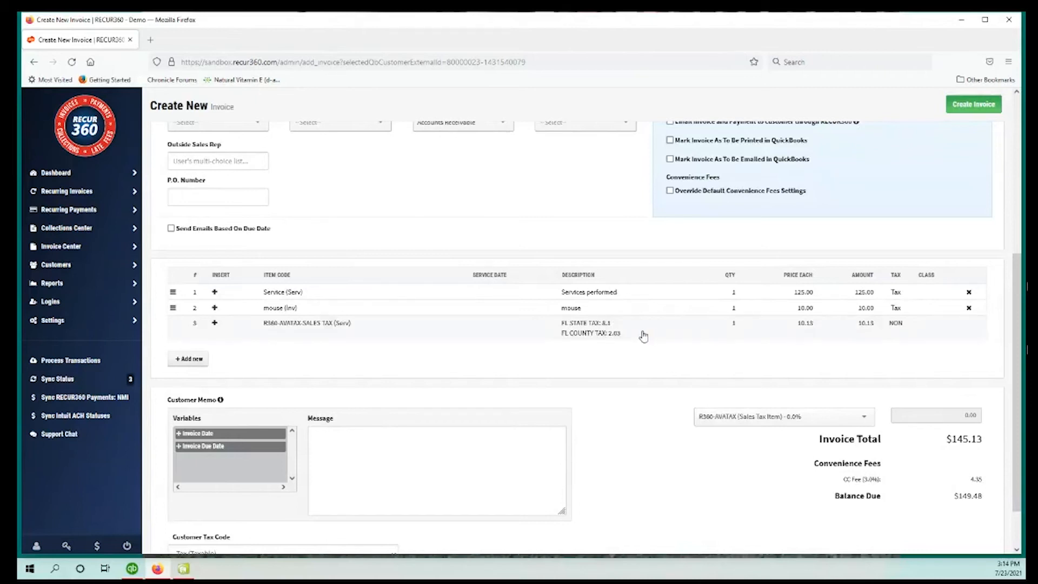
# Turn off automatic payment processing and posting for the invoice, and try to create the invoice.
pyautogui.scroll(4, 635, 336)
pyautogui.scroll(1, 637, 336)
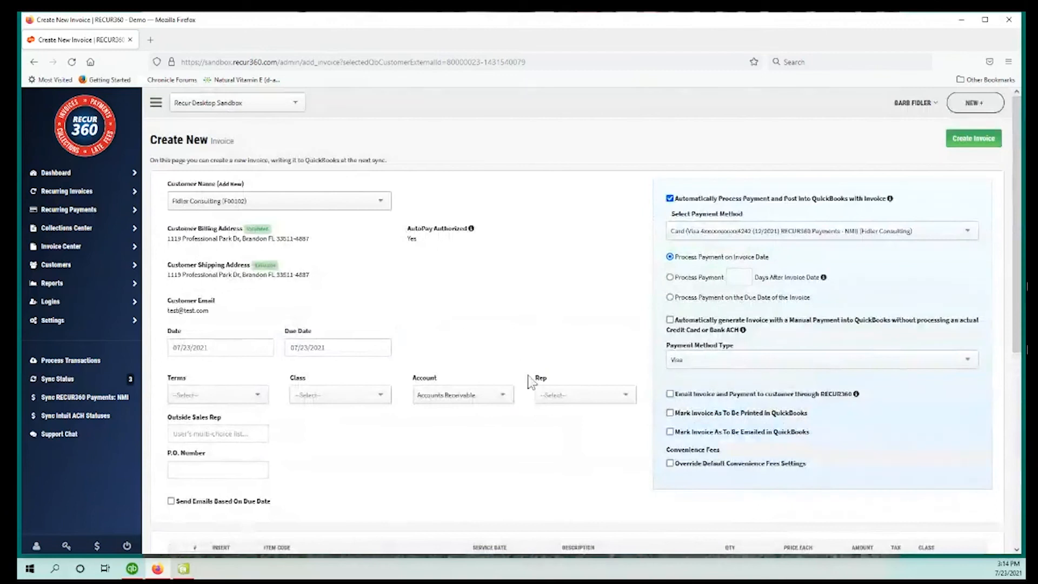
pyautogui.click(669, 199)
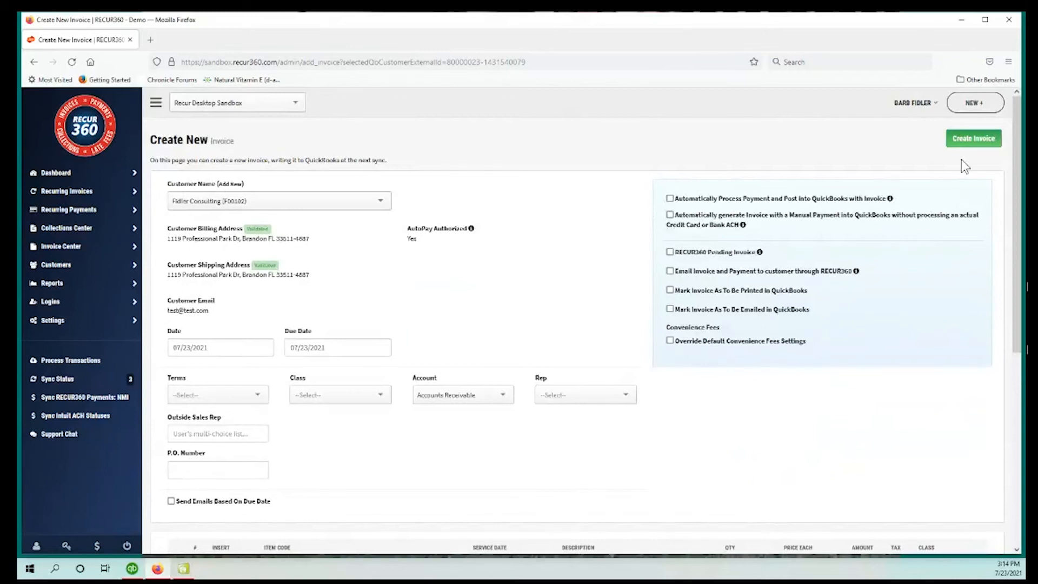
pyautogui.click(967, 142)
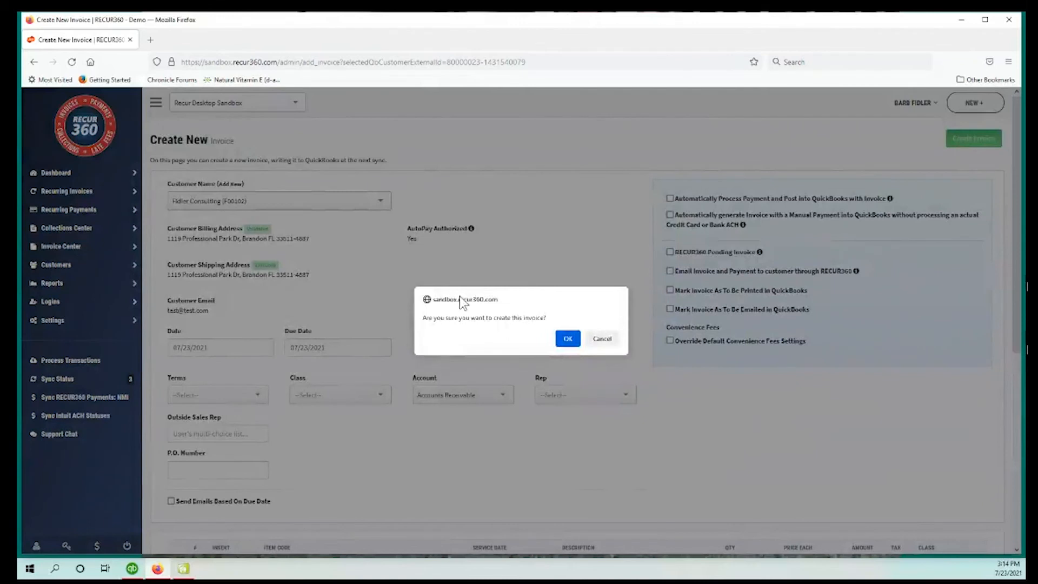
pyautogui.click(569, 339)
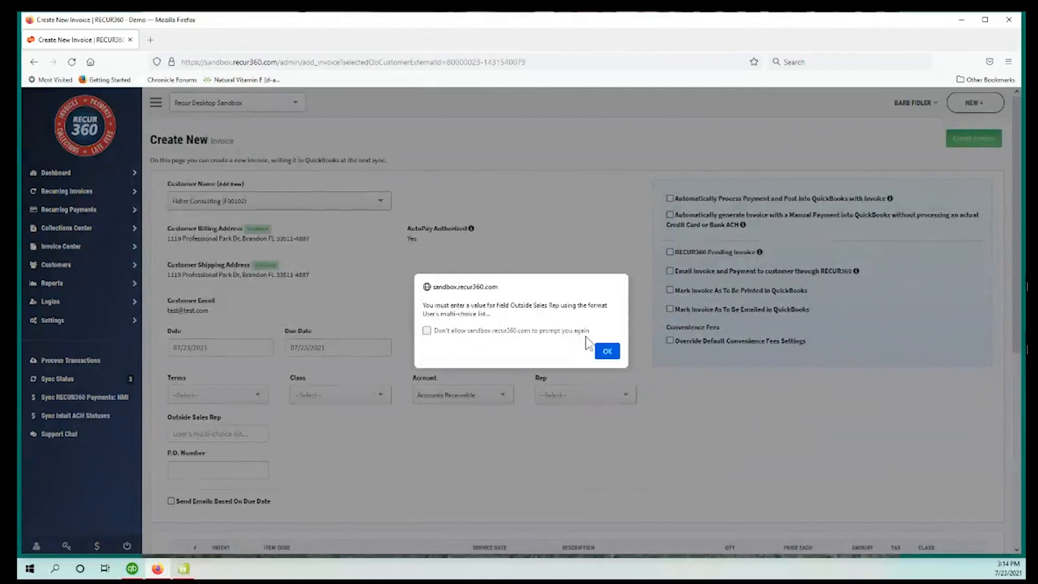
pyautogui.click(607, 351)
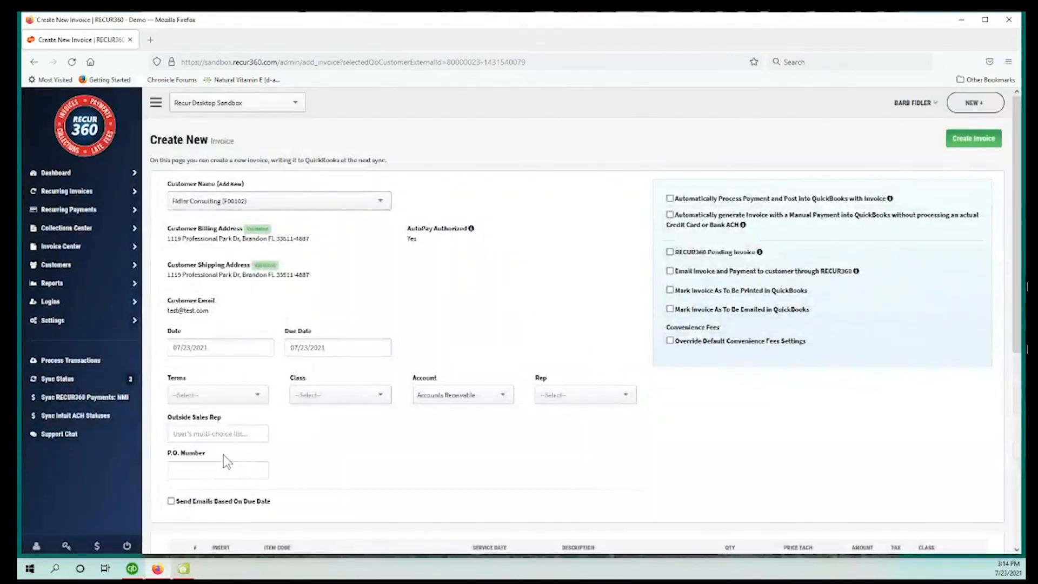
# Enter amazon as the outside sales rep and create the invoice.
pyautogui.click(229, 434)
pyautogui.write('amaza')
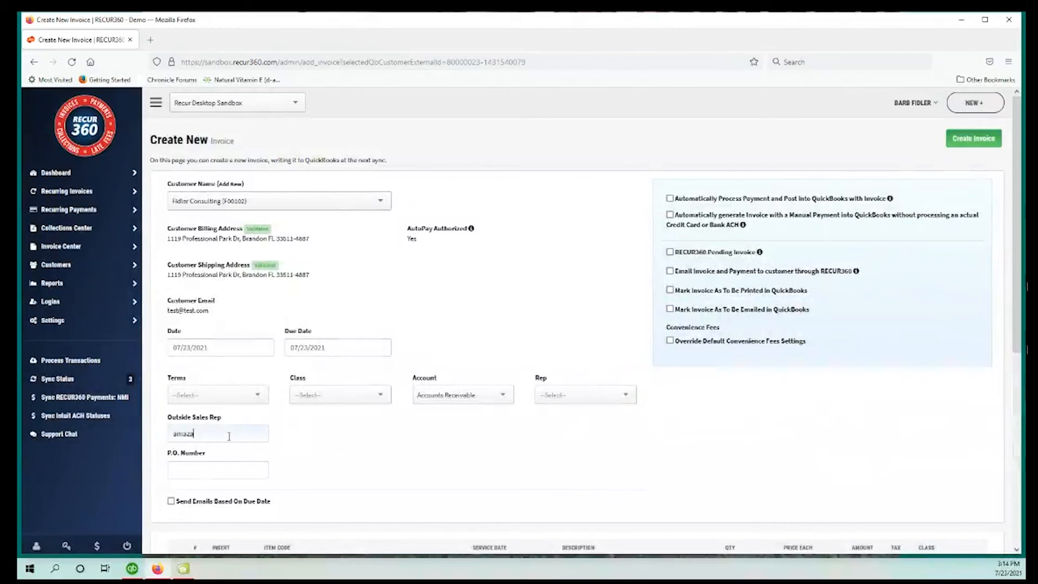
pyautogui.click(967, 137)
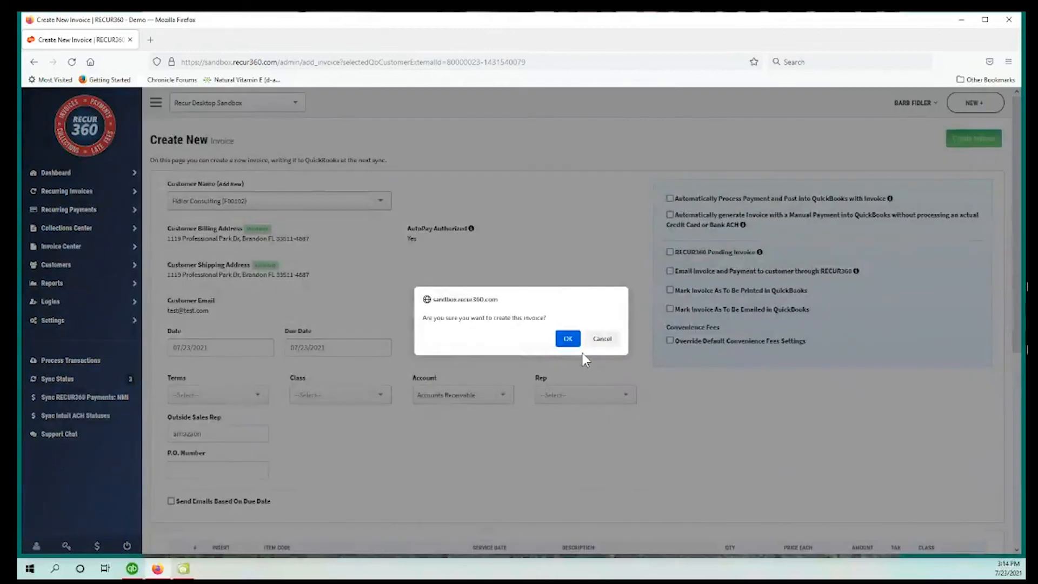
pyautogui.click(567, 339)
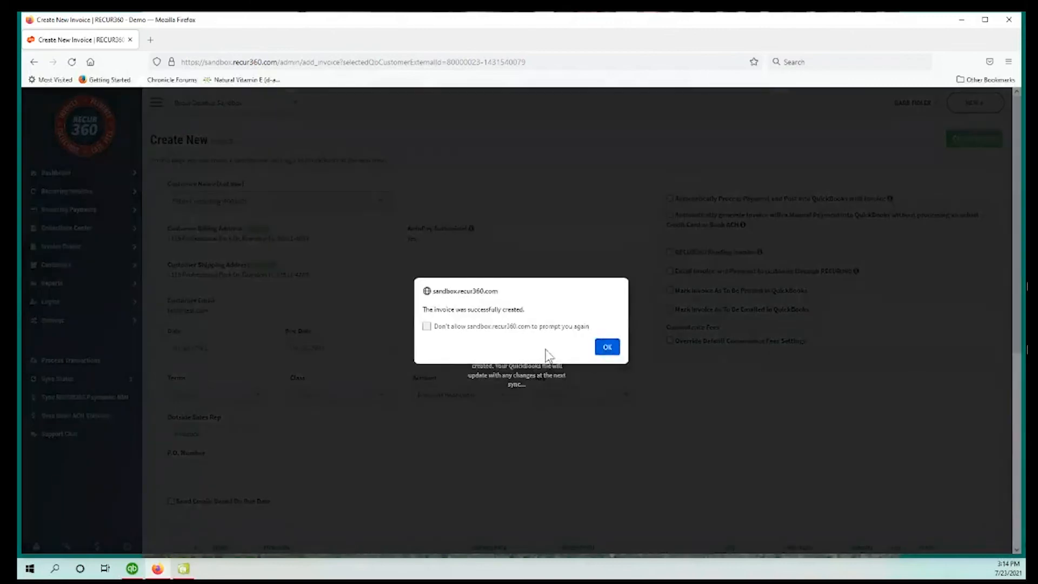
pyautogui.click(607, 346)
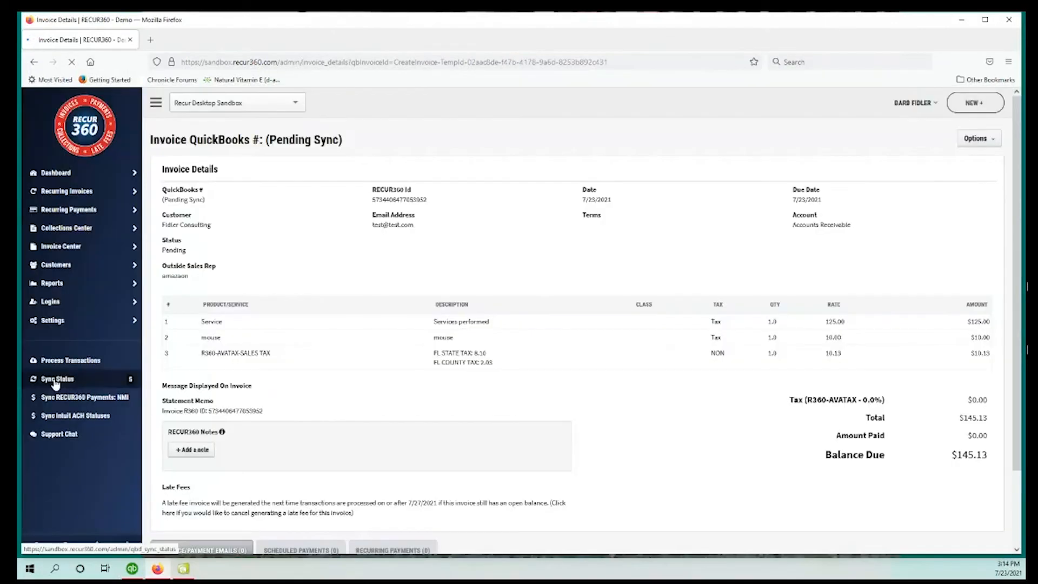
# Check the pending tasks in Sync Status, and run the Recur360 - Demo update in QuickBooks Web Connector.
pyautogui.click(54, 380)
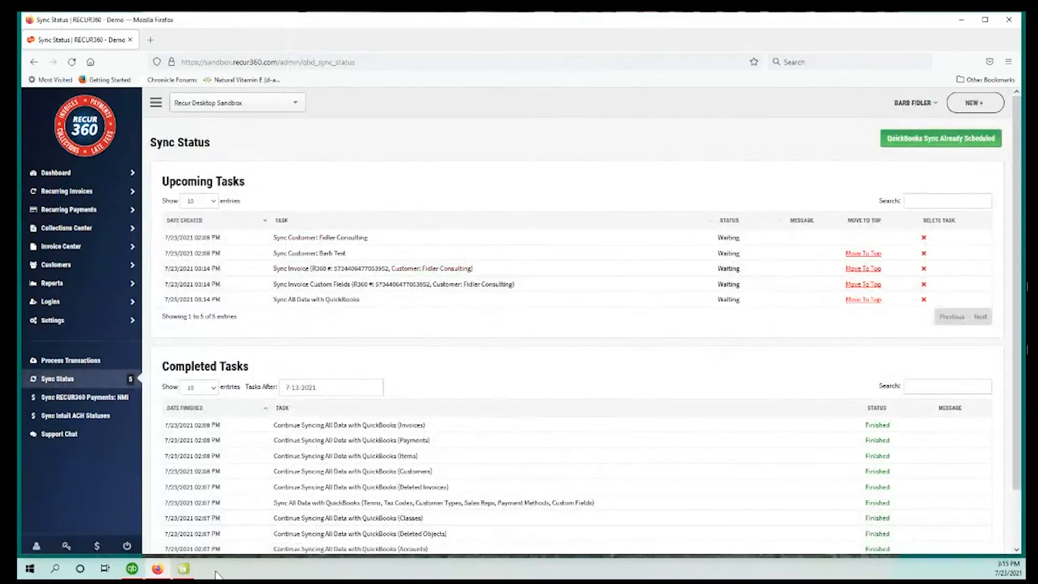
pyautogui.click(184, 569)
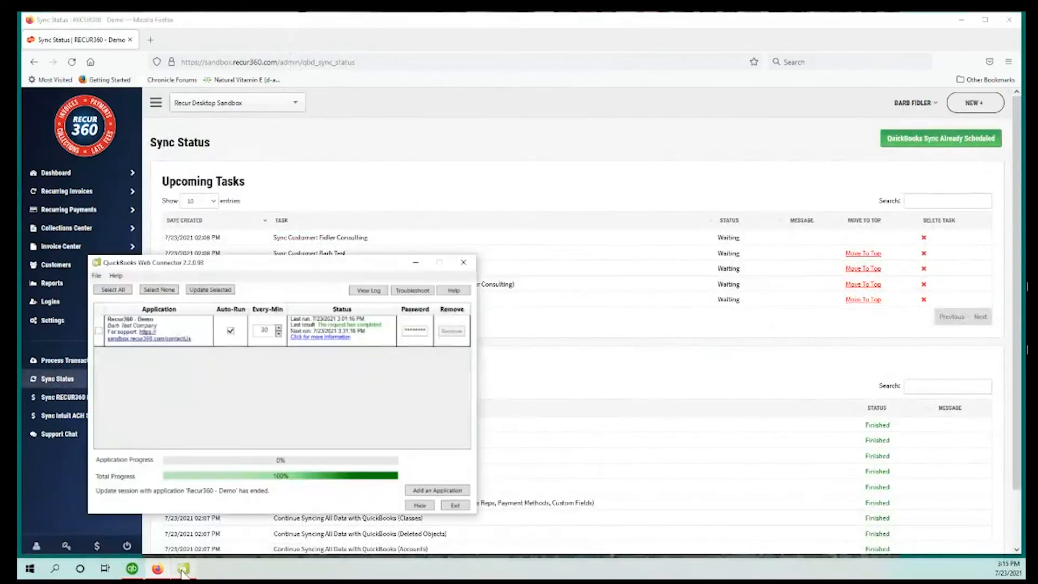
pyautogui.click(98, 330)
pyautogui.click(205, 290)
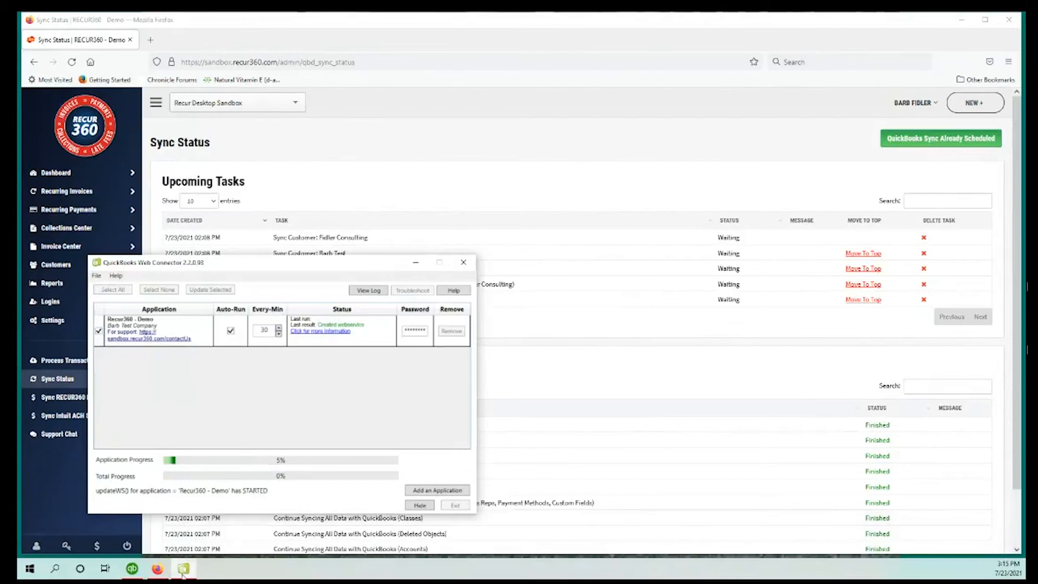
# Switch to QuickBooks, cancel the open item edit, and display Fidler Consulting's transactions in the Customer Center.
pyautogui.click(138, 570)
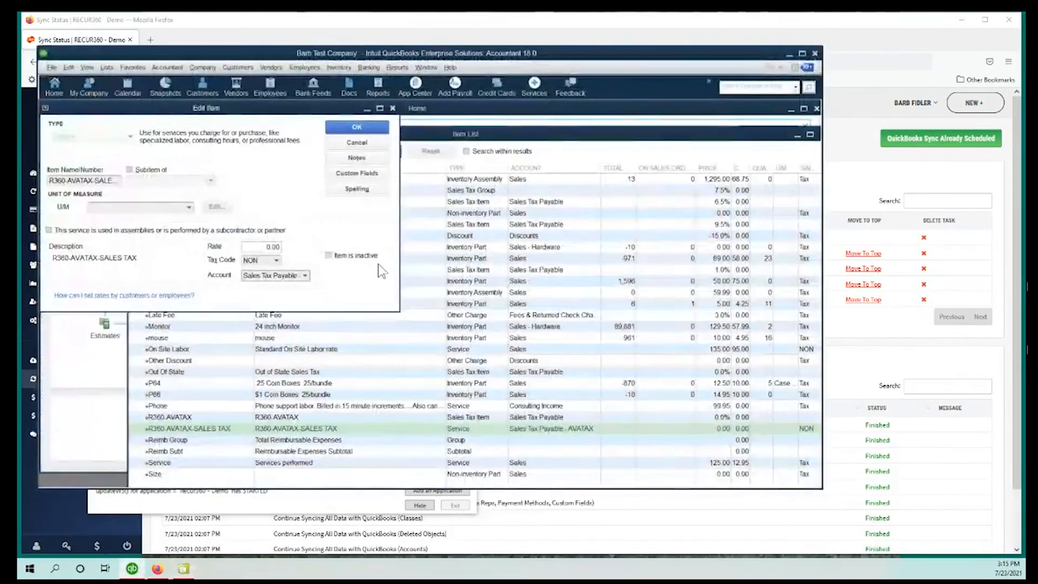
pyautogui.click(365, 144)
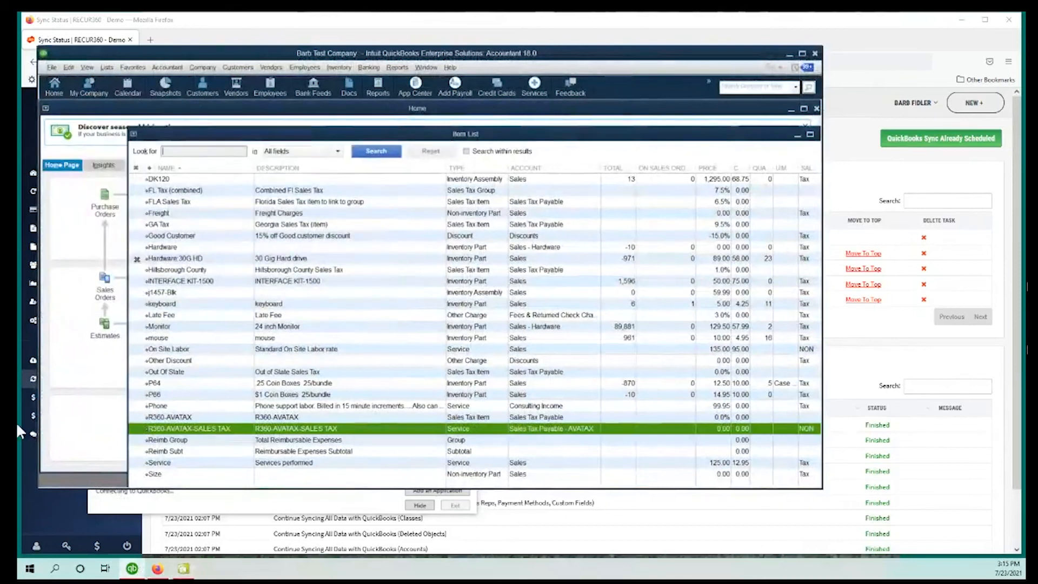
pyautogui.click(93, 405)
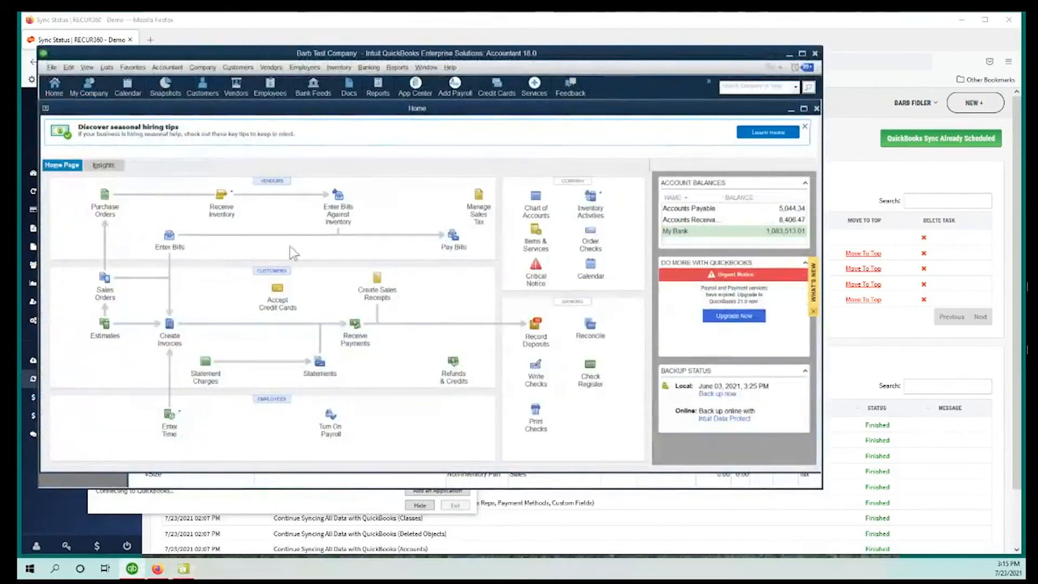
pyautogui.click(272, 273)
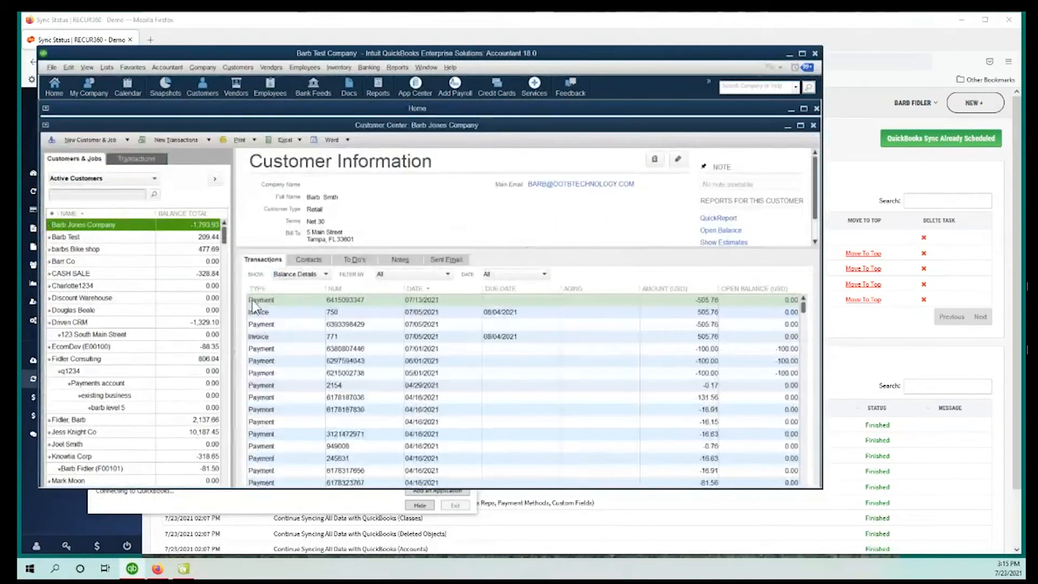
pyautogui.click(102, 361)
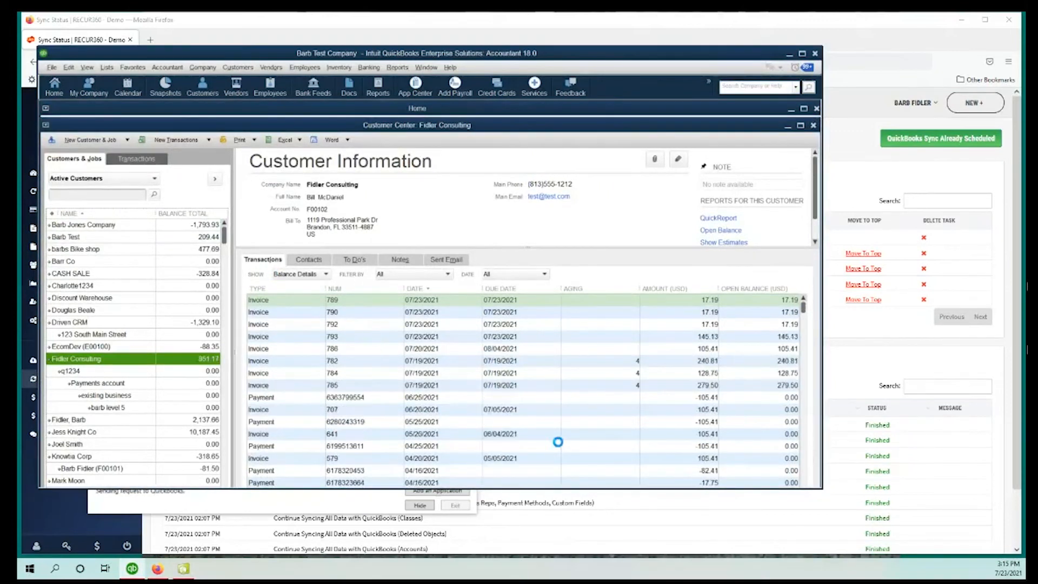
# Open Fidler Consulting's synced invoice 793 in QuickBooks and examine the state and county tax breakdown on its Avatax line.
pyautogui.click(531, 538)
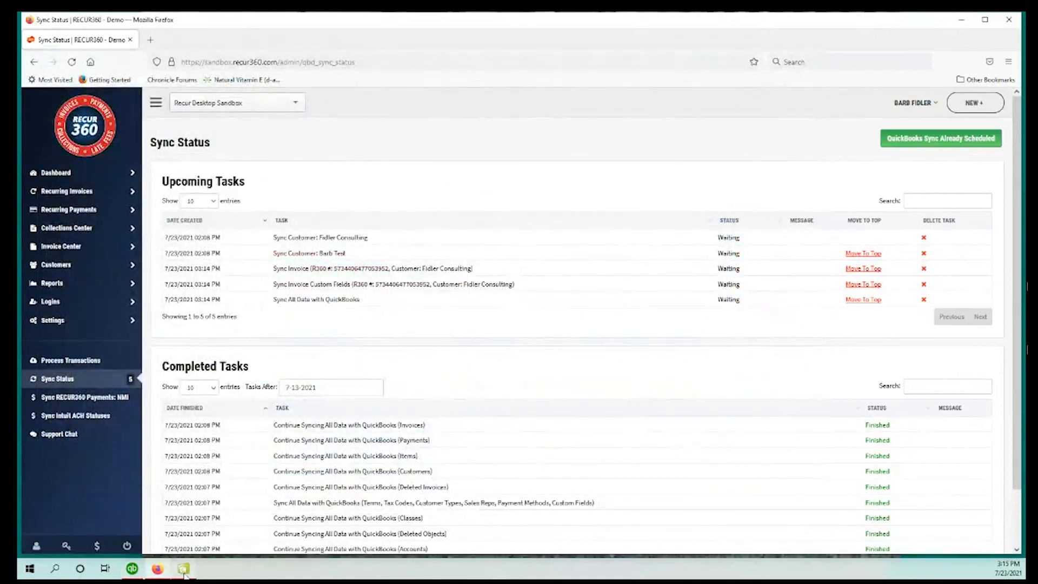
pyautogui.click(132, 568)
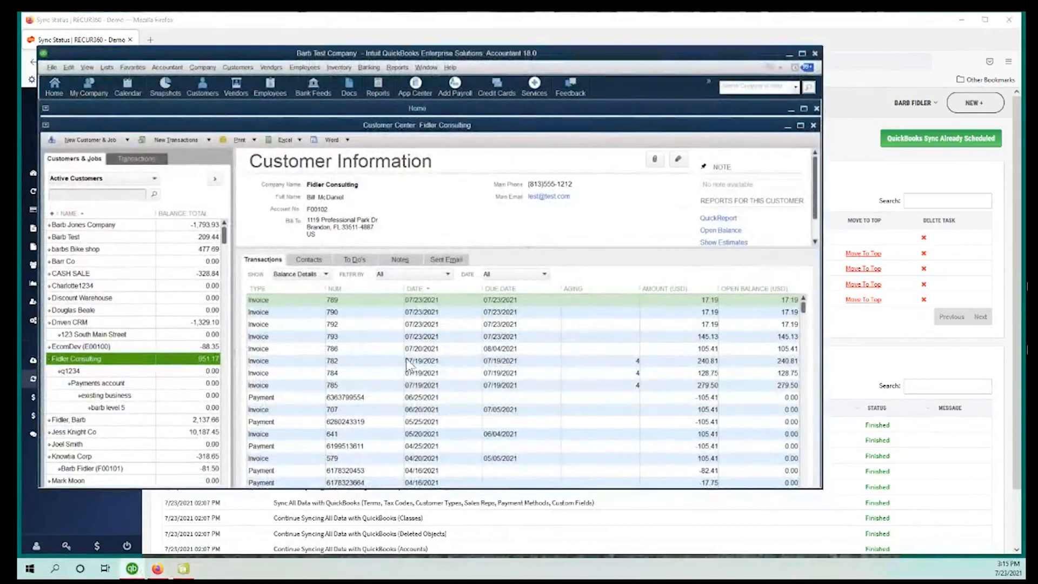
pyautogui.click(333, 337)
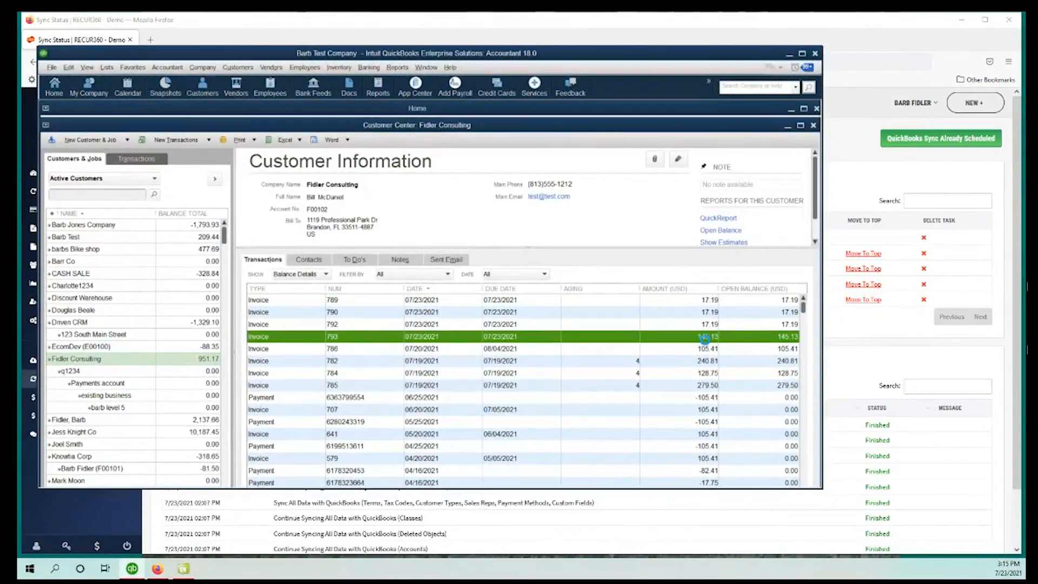
pyautogui.doubleClick(704, 338)
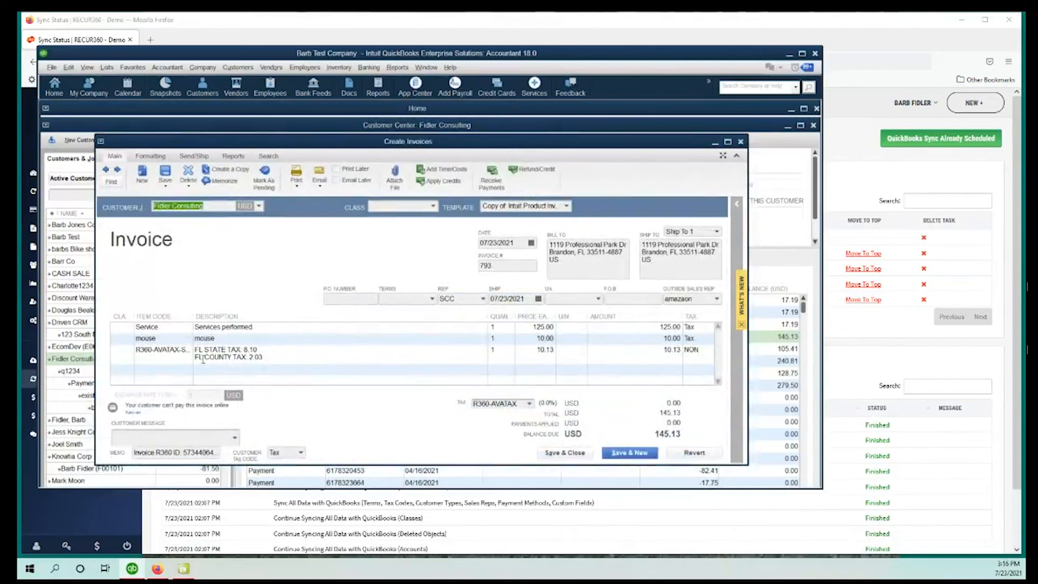
pyautogui.moveTo(194, 351); pyautogui.dragTo(281, 358)
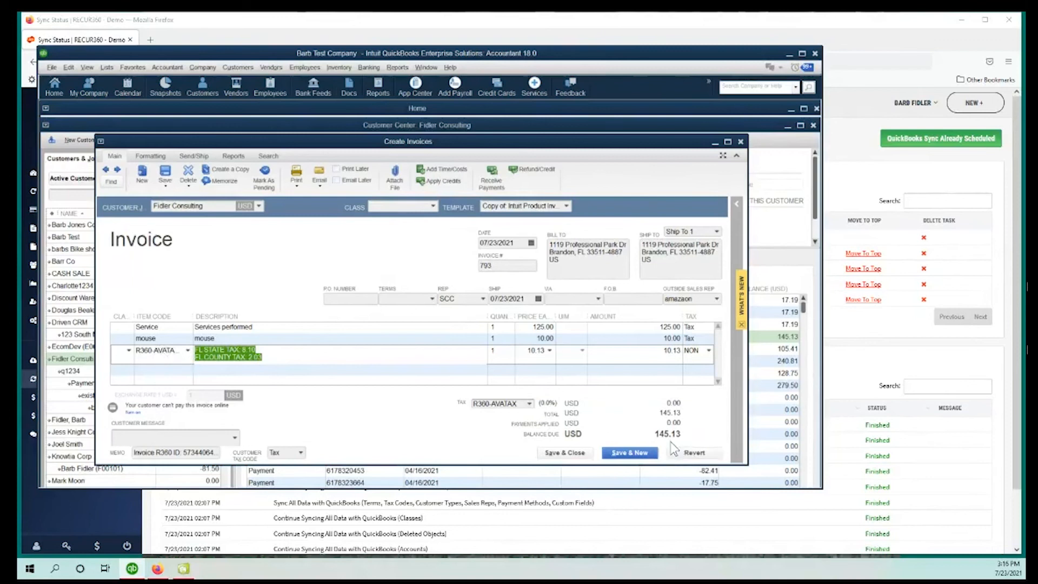
pyautogui.click(356, 353)
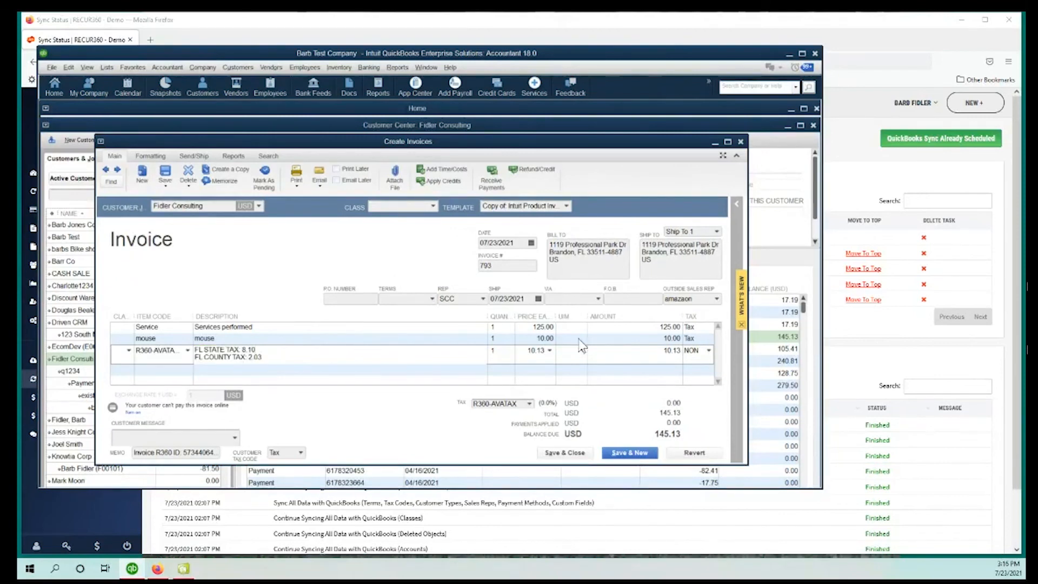
# Run a QuickReport on the R360-AVATAX-SALES TAX item from the Item List, review its invoice transactions, and close the report.
pyautogui.click(427, 67)
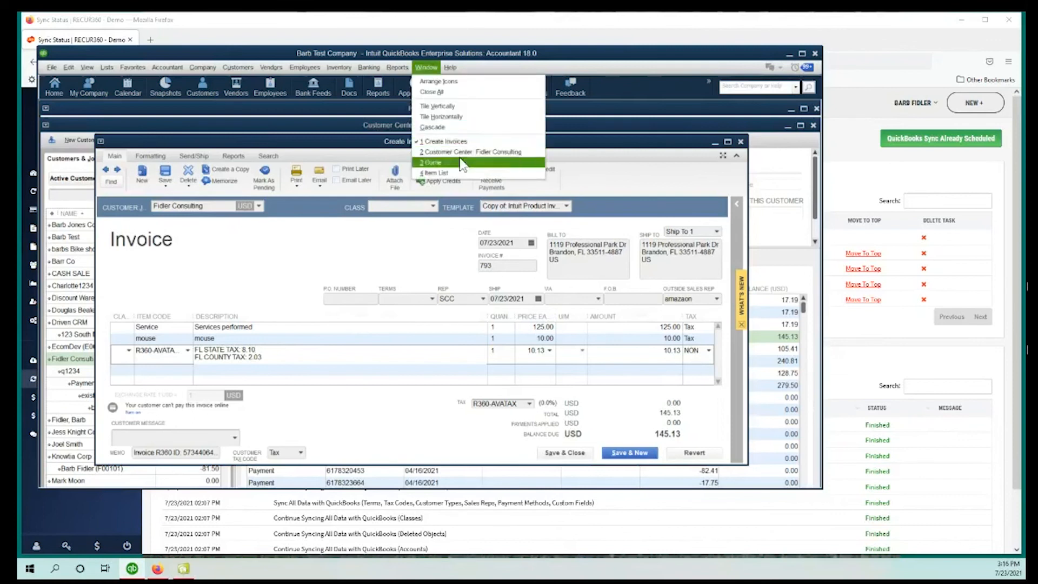
pyautogui.click(446, 172)
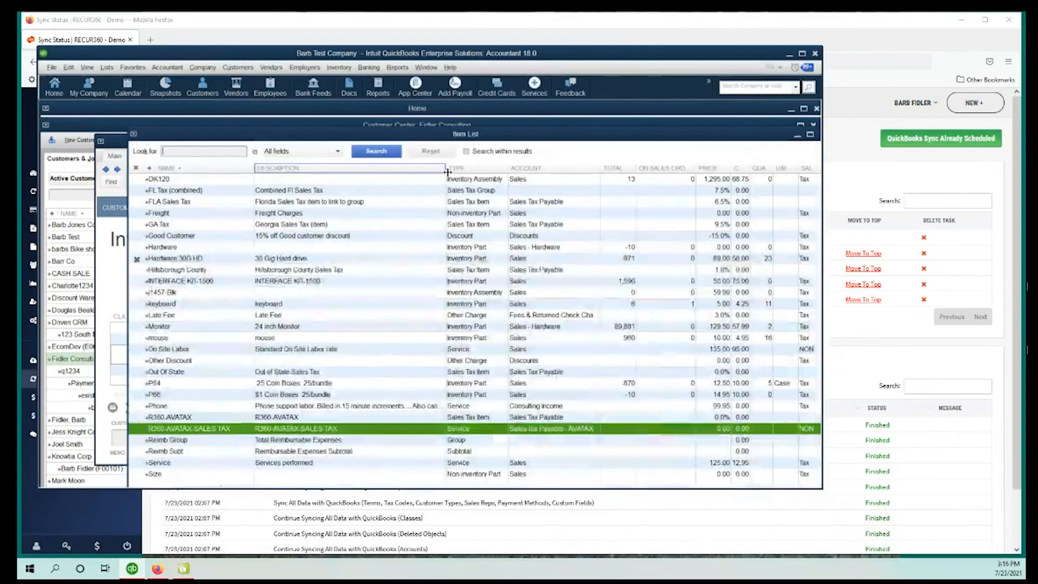
pyautogui.rightClick(212, 432)
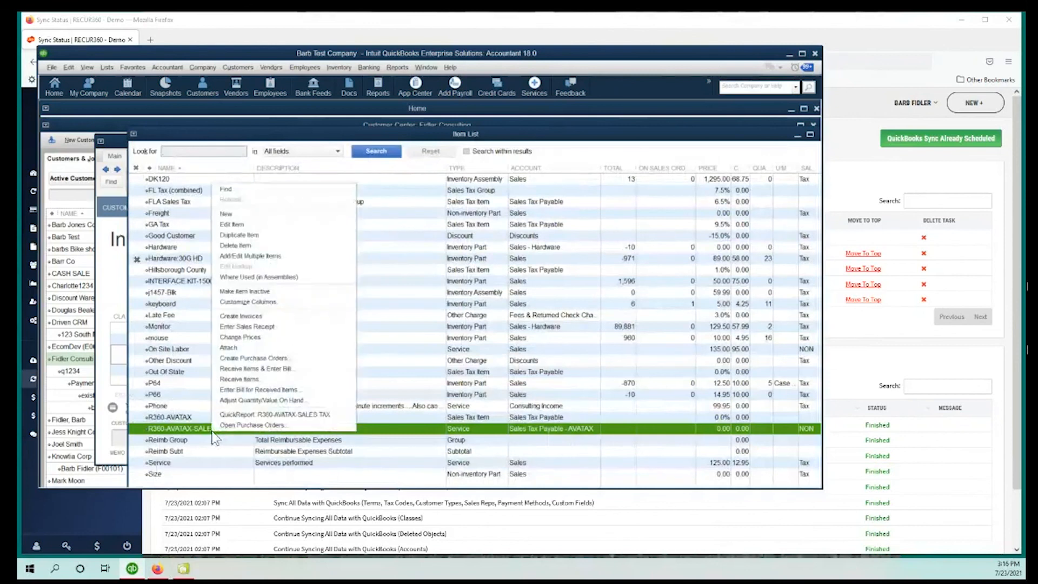
pyautogui.click(263, 419)
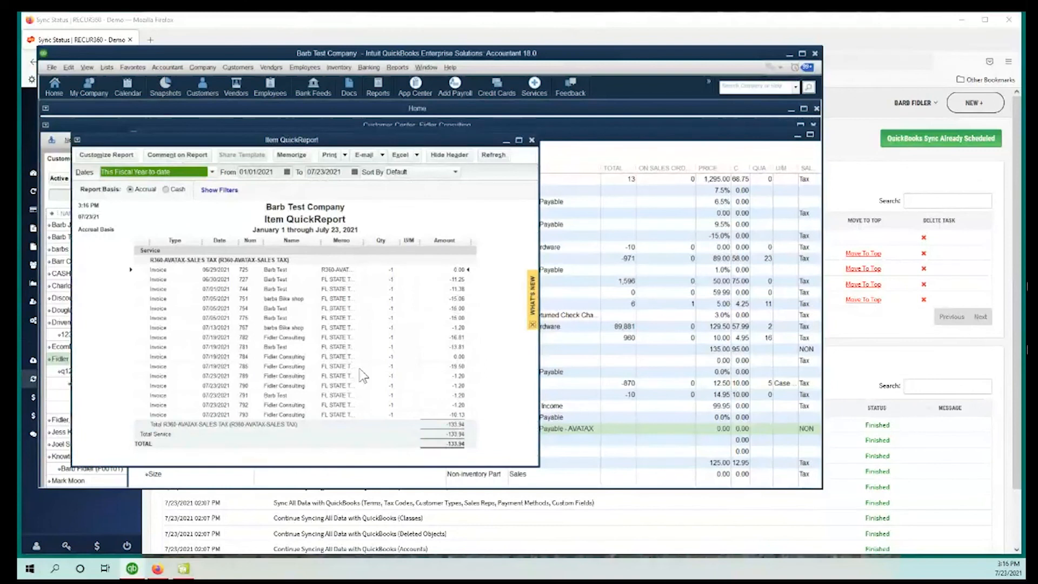
pyautogui.click(532, 140)
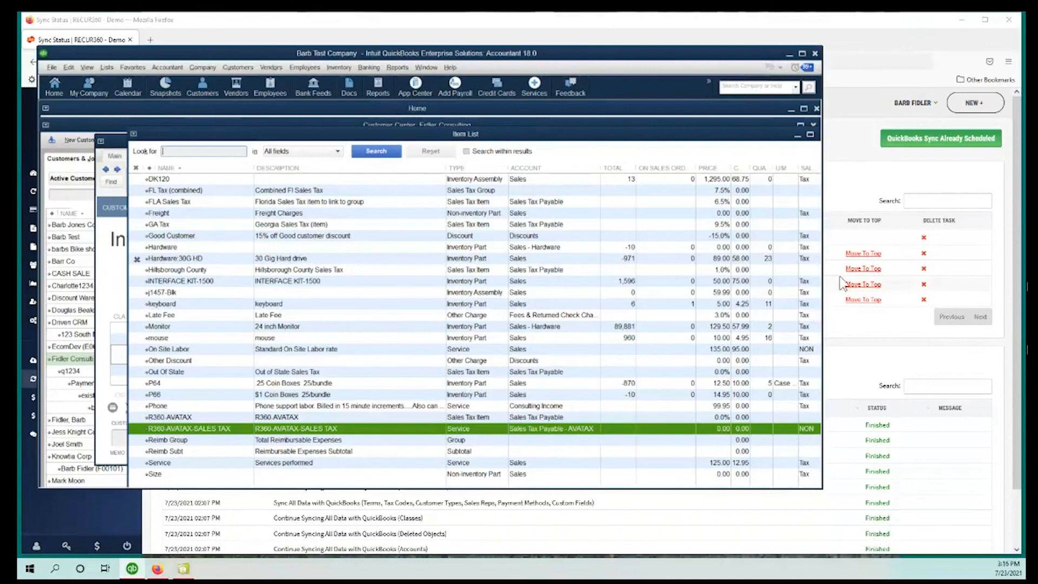
# Switch to RECUR360 in Firefox, display the Avalara integration settings, and locate the integration guide and the support chat option.
pyautogui.click(850, 177)
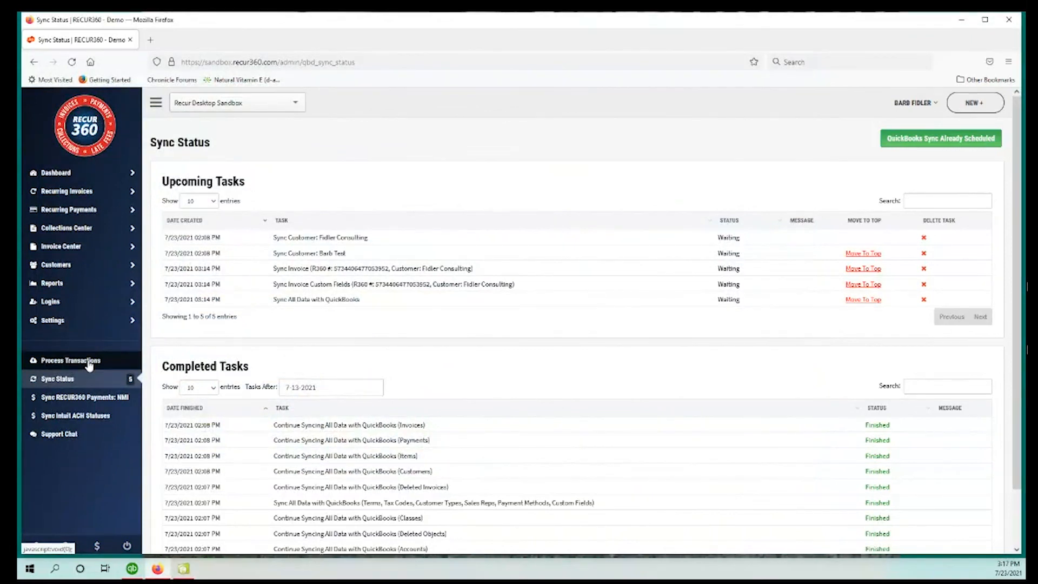
pyautogui.click(81, 320)
pyautogui.click(93, 415)
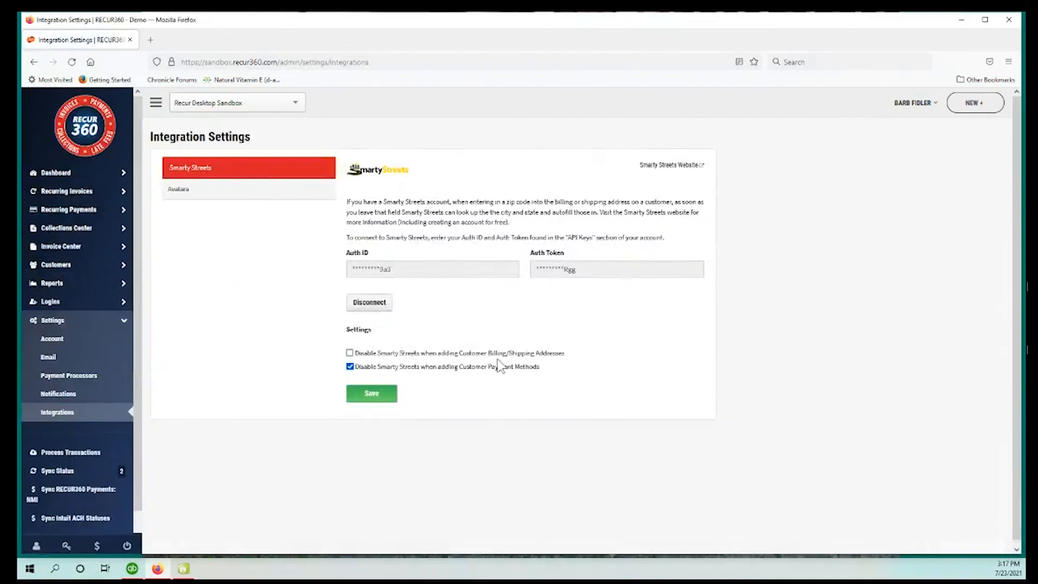
pyautogui.click(181, 192)
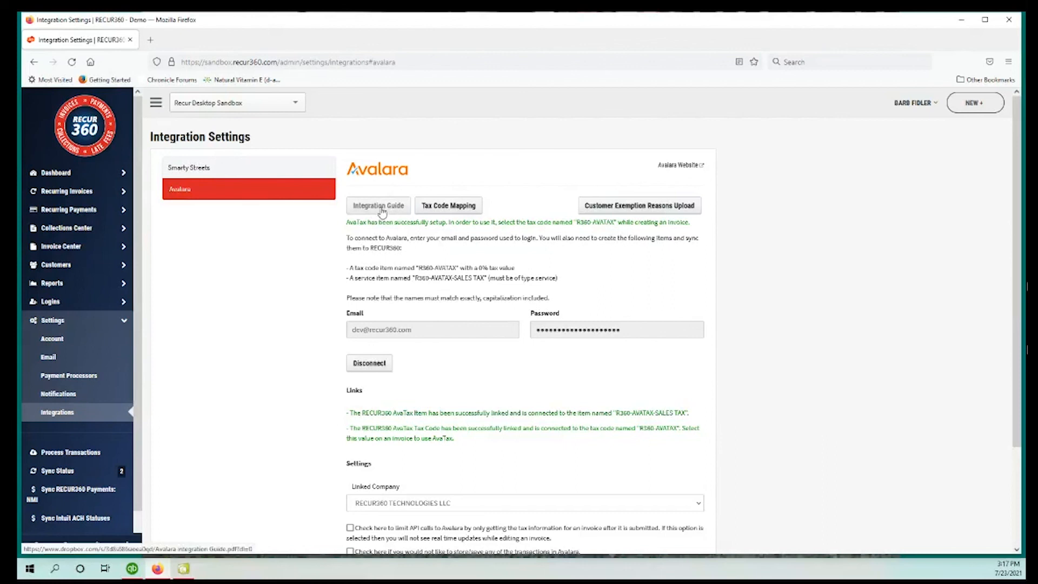
pyautogui.scroll(-1, 99, 429)
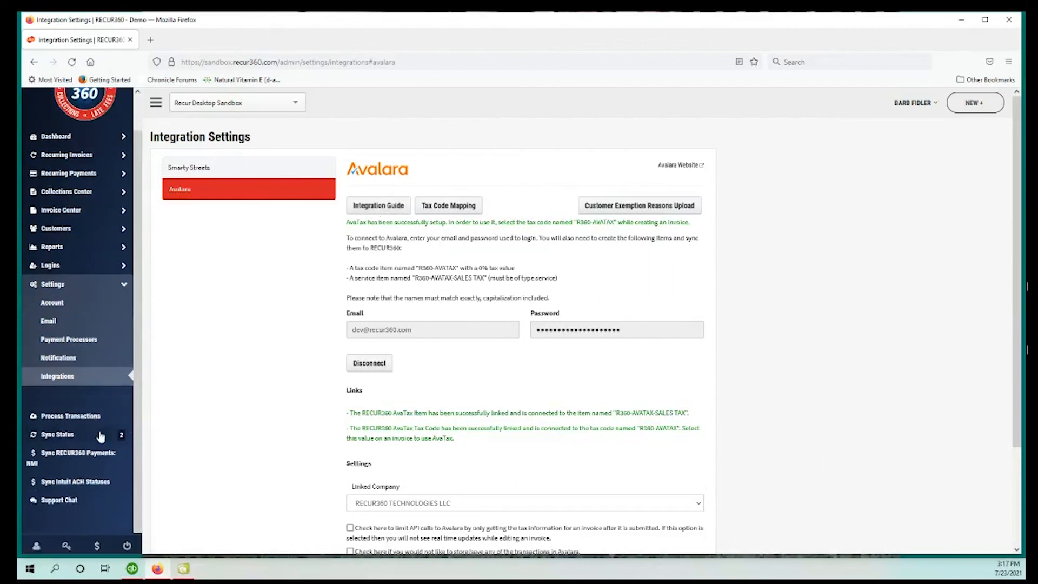